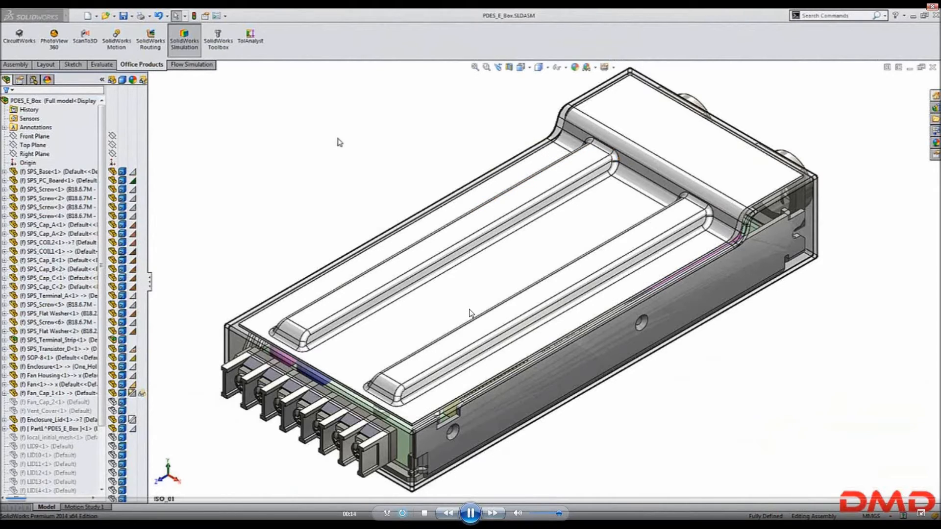
Step: Make the enclosure lid of the PDES_E_Box assembly transparent so the internal components can be seen
left_click(452, 285)
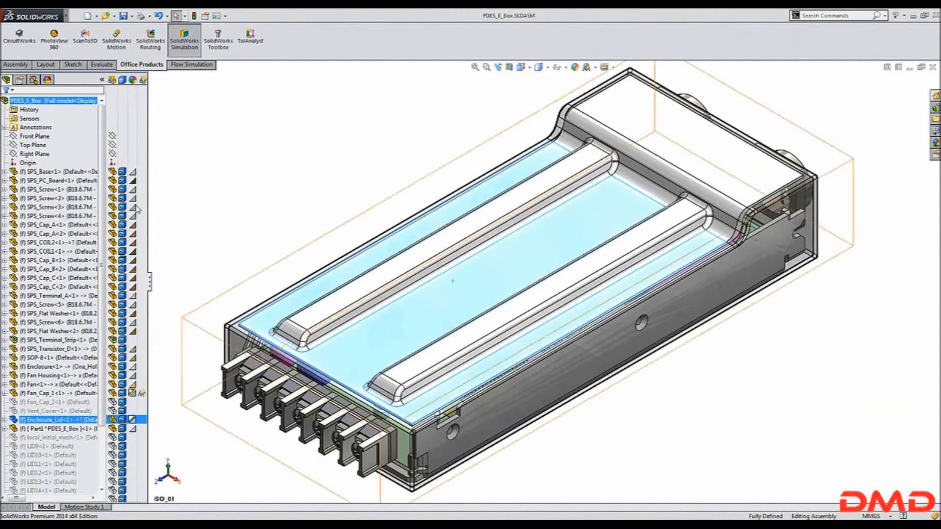
left_click(140, 419)
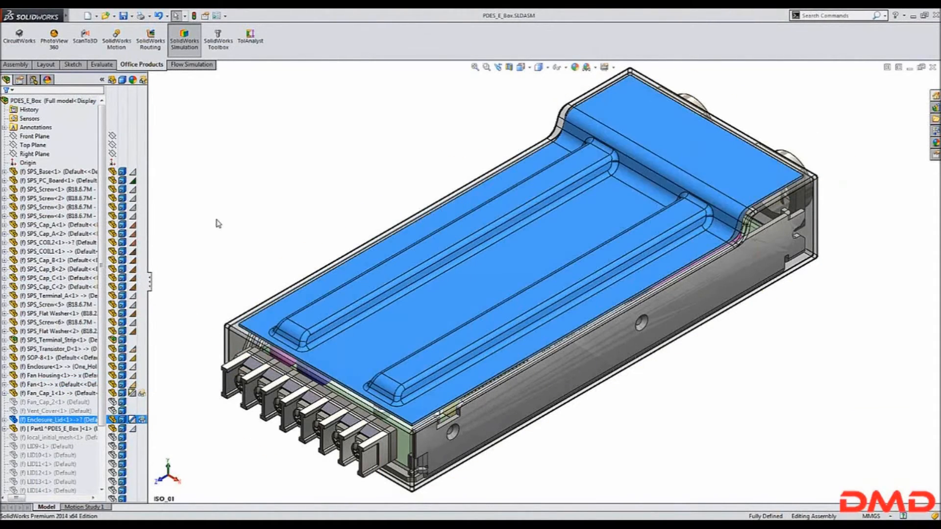
left_click(218, 223)
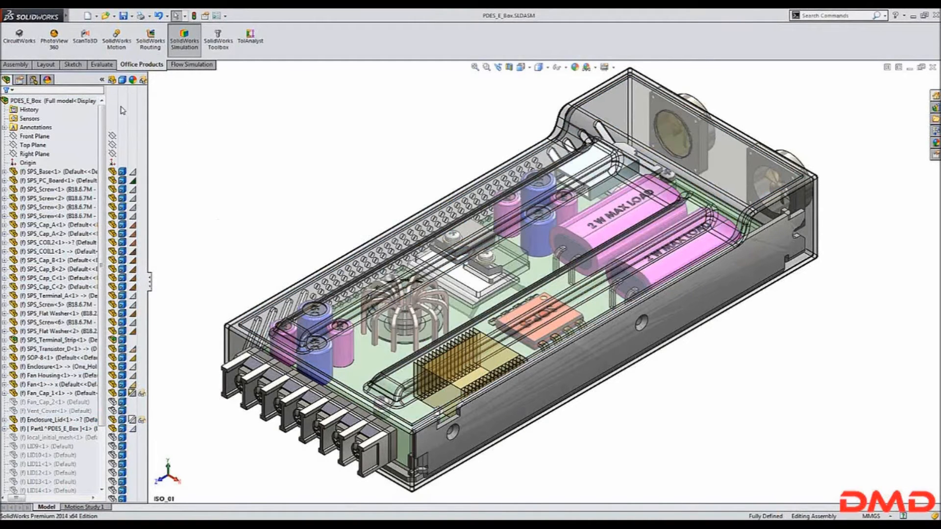
Step: Activate the Simplified configuration of the PDES_E_Box assembly
left_click(33, 80)
left_click(51, 119)
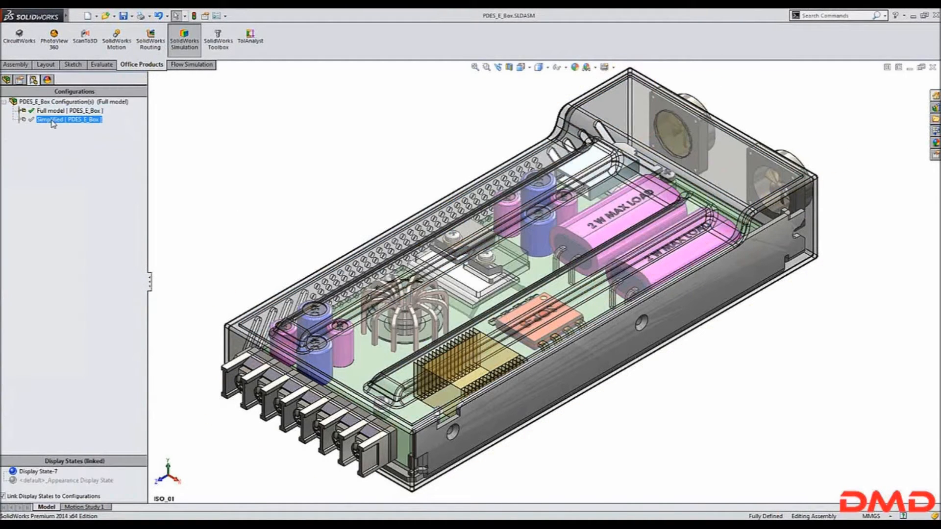
double_click(51, 120)
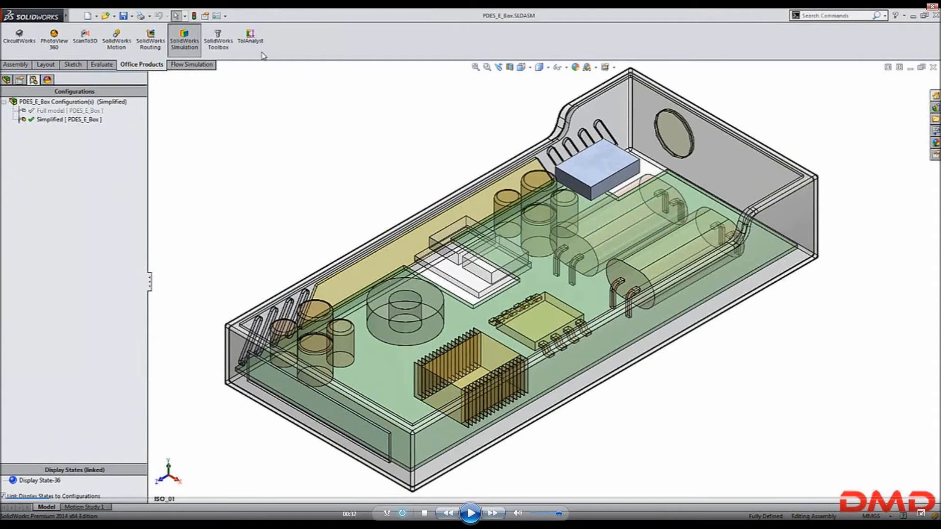
Step: Check that the SolidWorks Flow Simulation 2014 add-in is enabled for the current session and at start-up
left_click(225, 16)
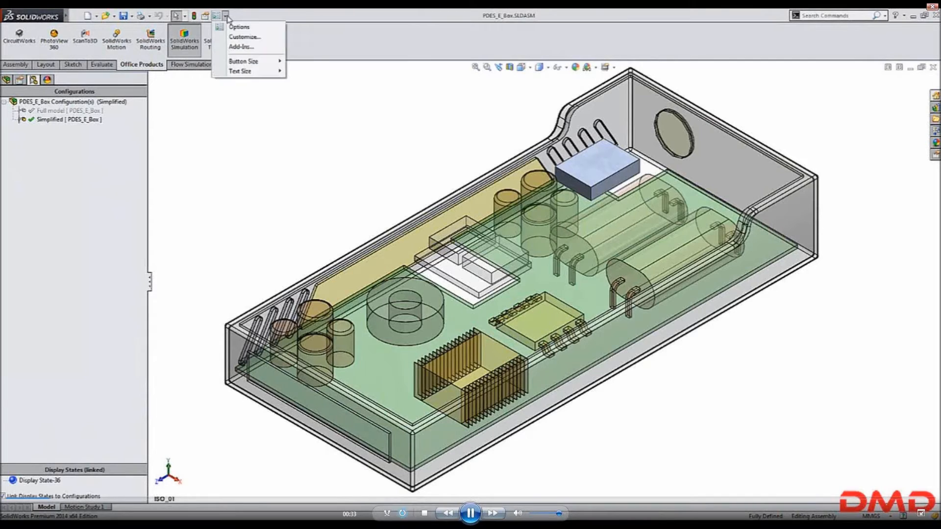
left_click(243, 48)
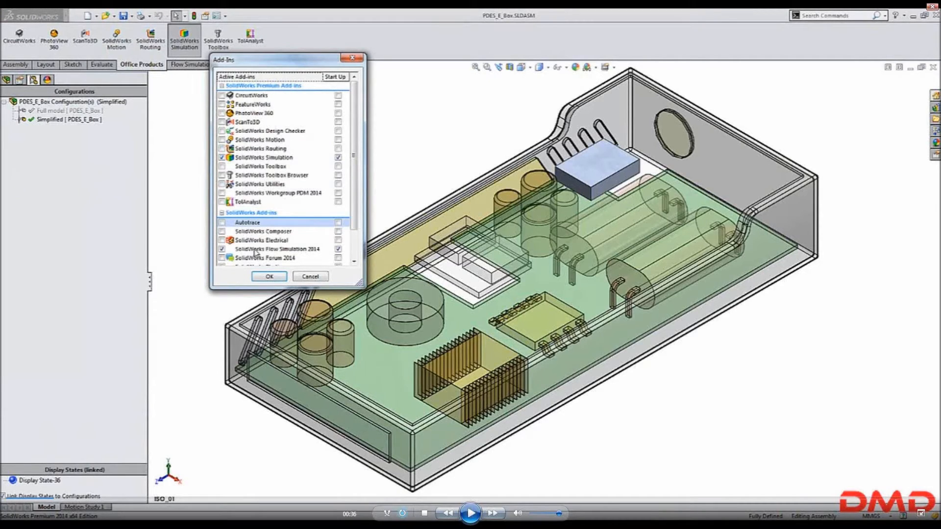
left_click(256, 251)
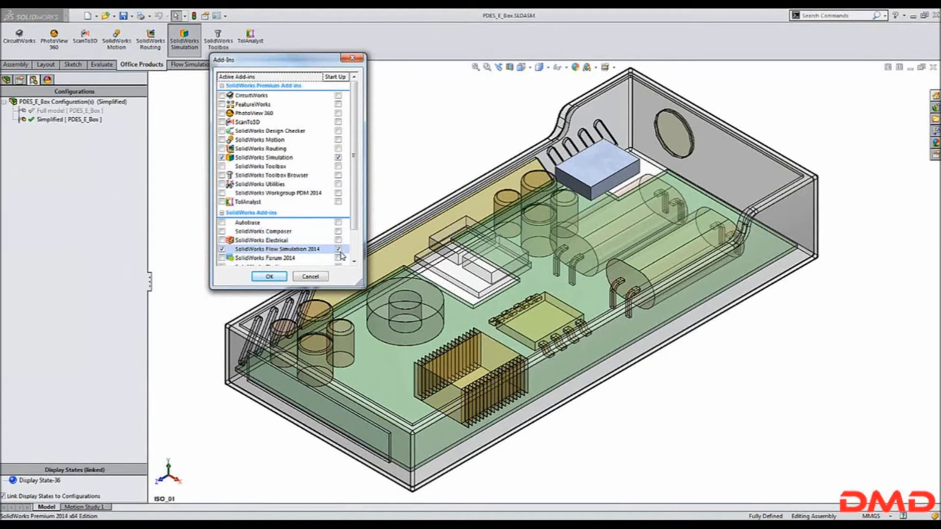
left_click(270, 277)
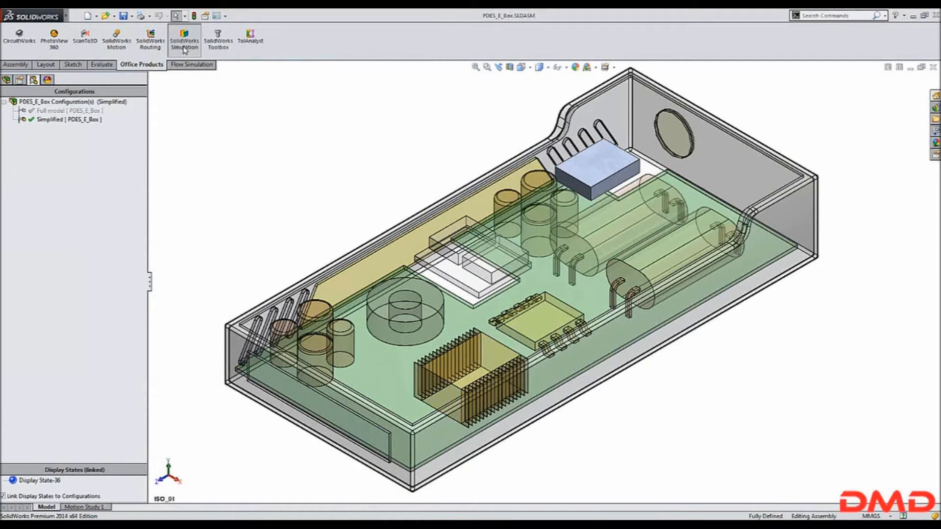
Step: Bring up the Flow Simulation commands and check that they are enabled in the CommandManager
left_click(181, 66)
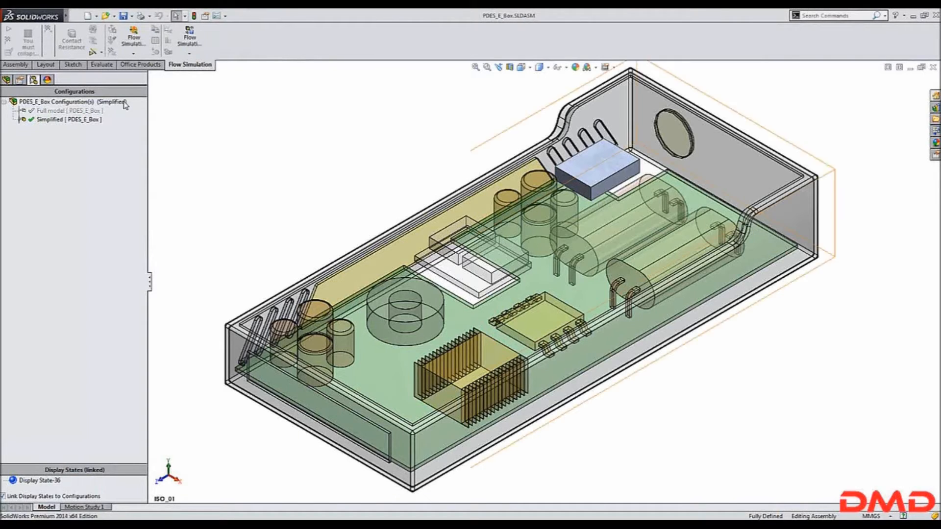
right_click(189, 70)
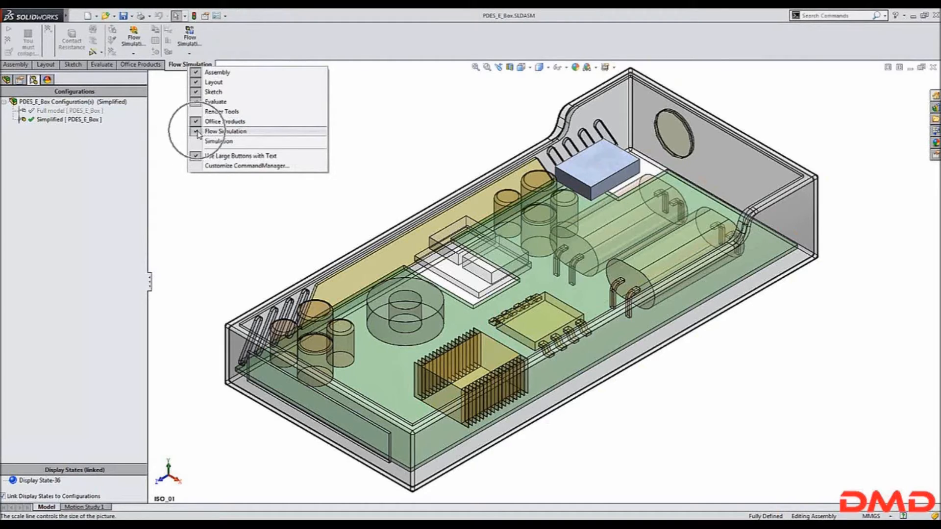
left_click(171, 125)
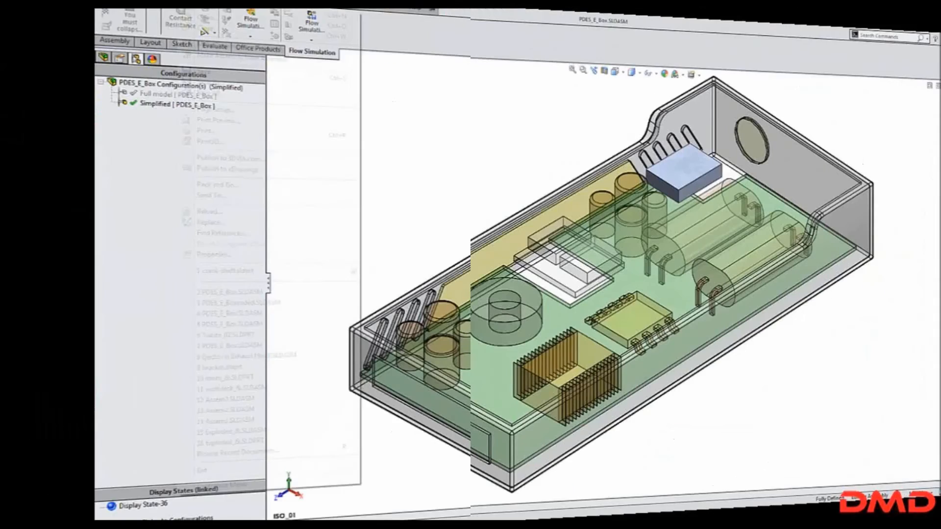
Step: Start a new Flow Simulation project with the Wizard on the current configuration and name it Web
left_click(225, 16)
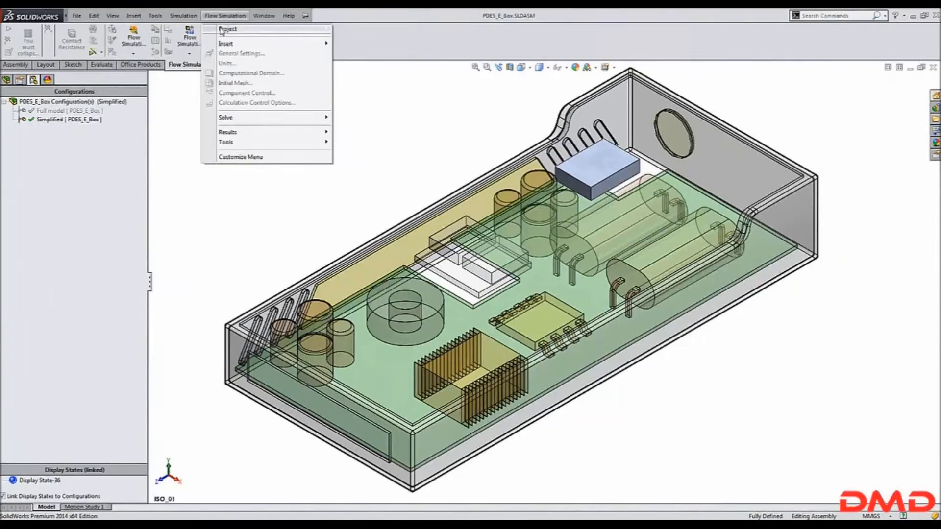
mouse_move(323, 30)
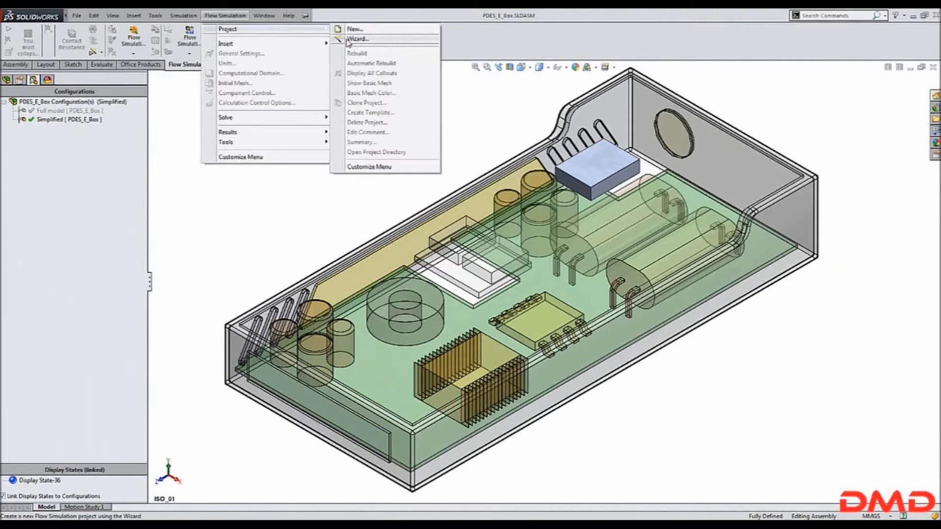
left_click(348, 39)
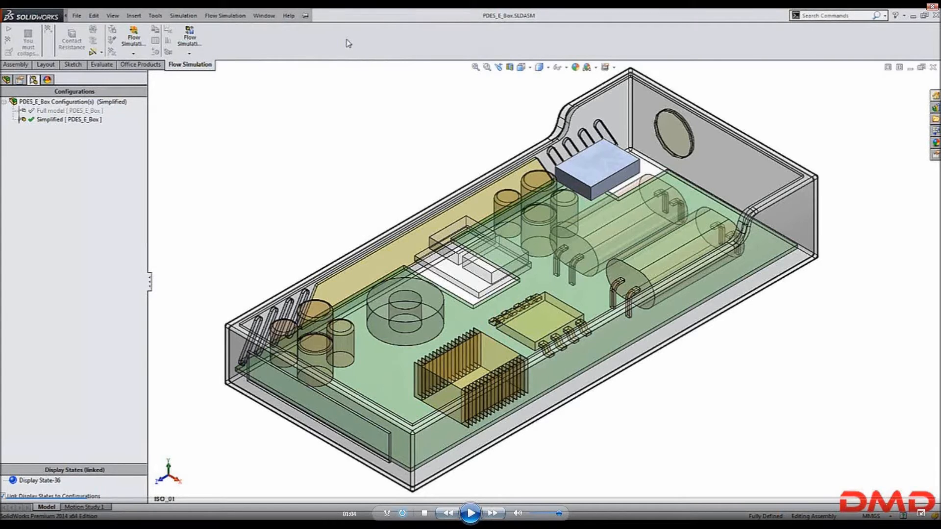
key("space")
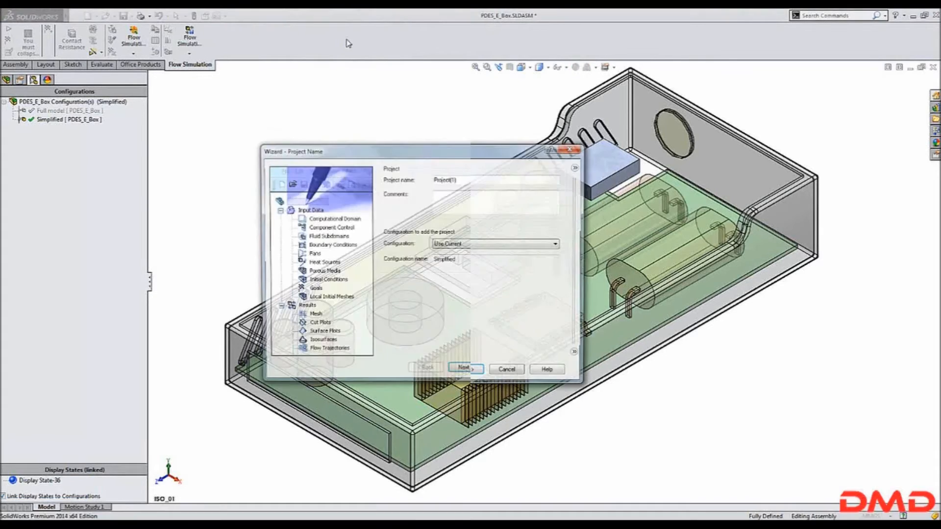
left_click_drag(459, 179, 349, 174)
type("W")
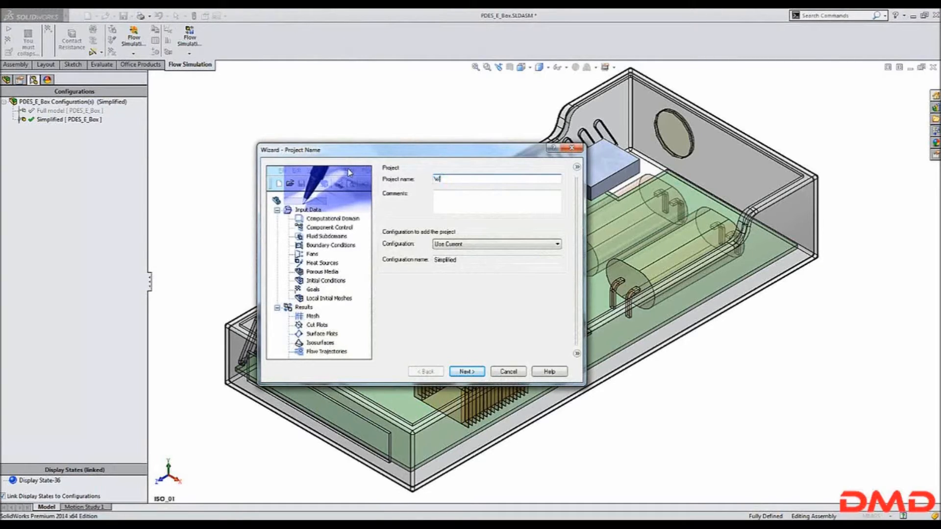
type("eb")
left_click(466, 371)
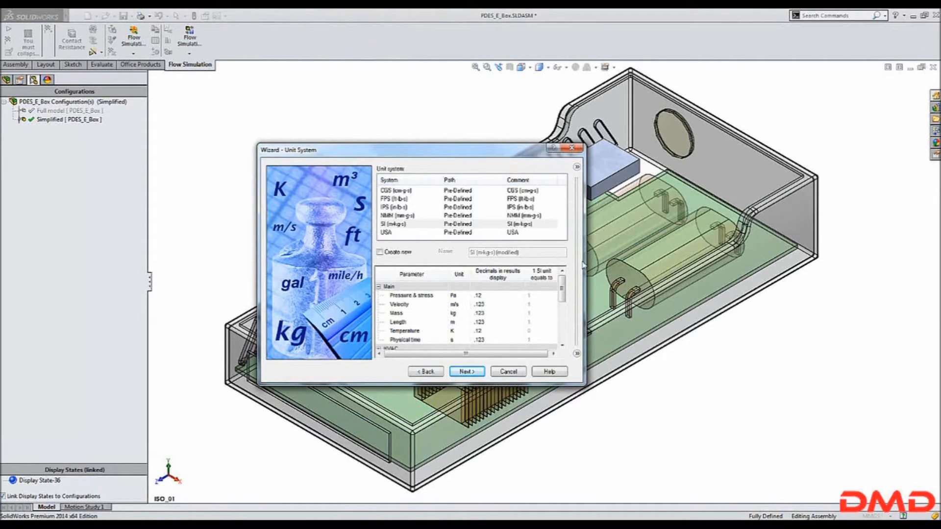
Step: Set the SI unit system's temperature unit to Celsius and include heat conduction in solids in the internal analysis
left_click(463, 331)
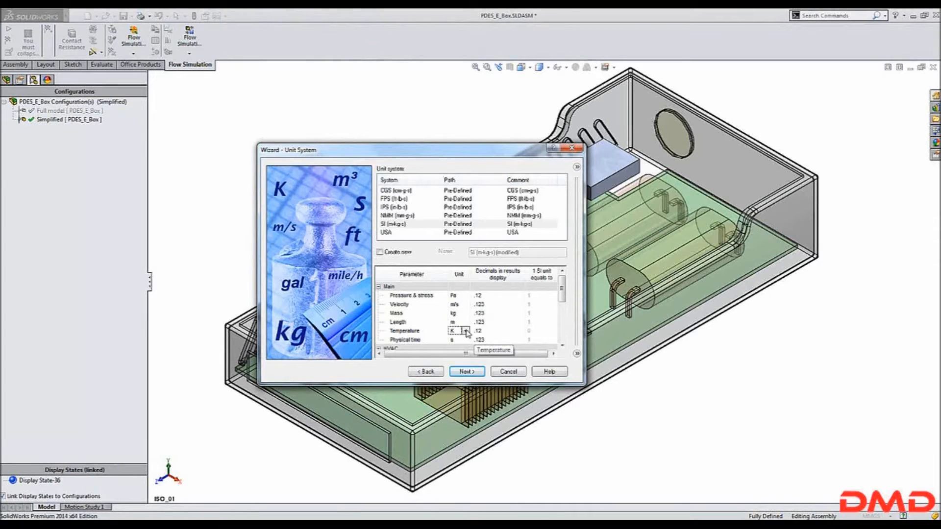
left_click(466, 332)
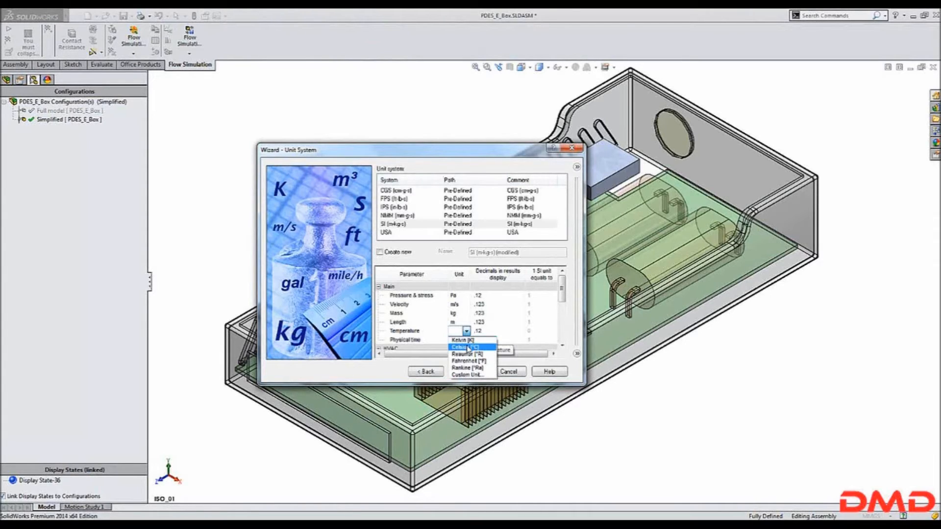
left_click(467, 348)
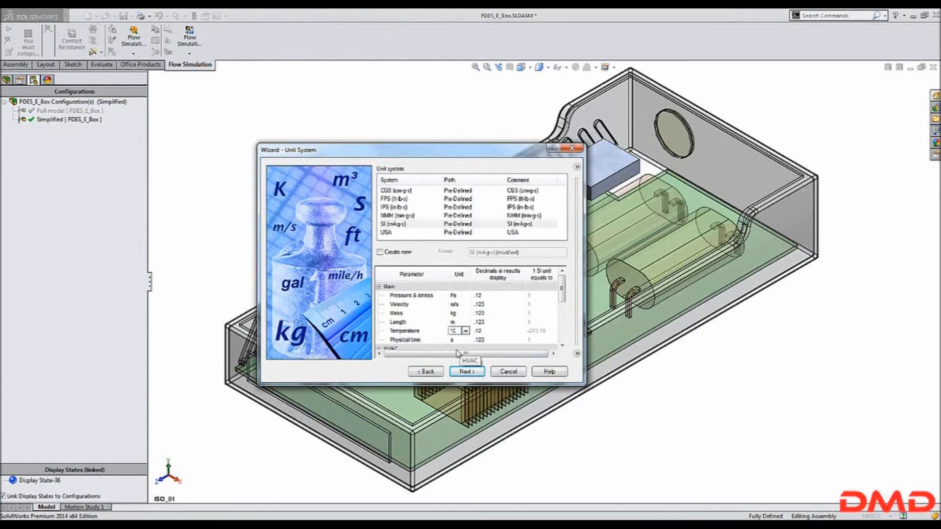
left_click(459, 372)
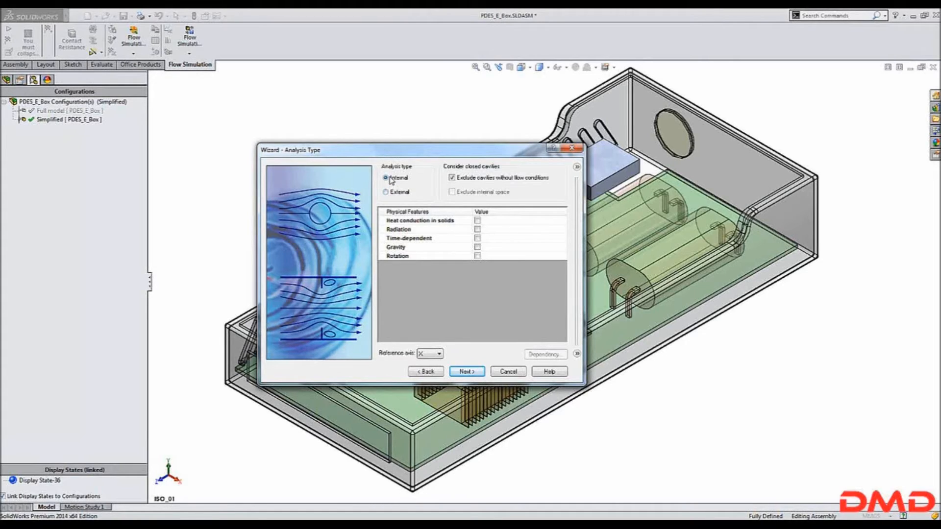
left_click(478, 220)
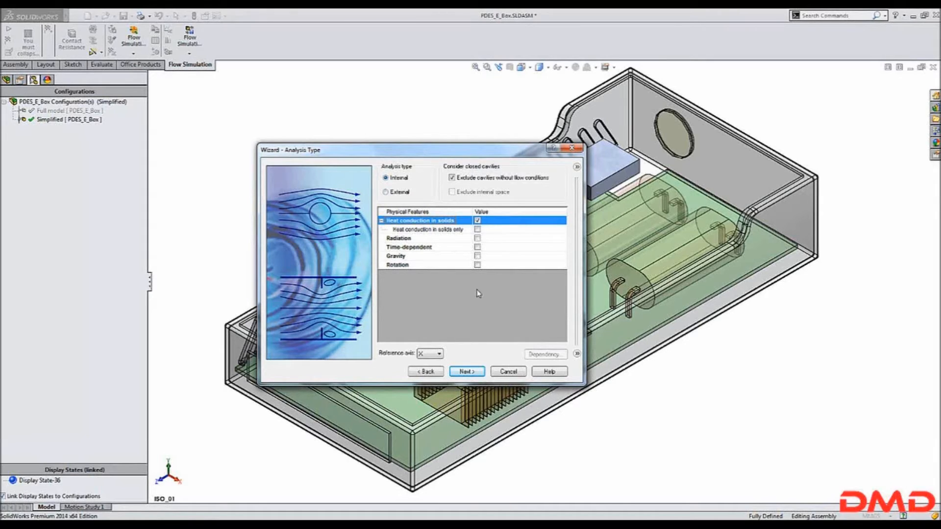
left_click(467, 372)
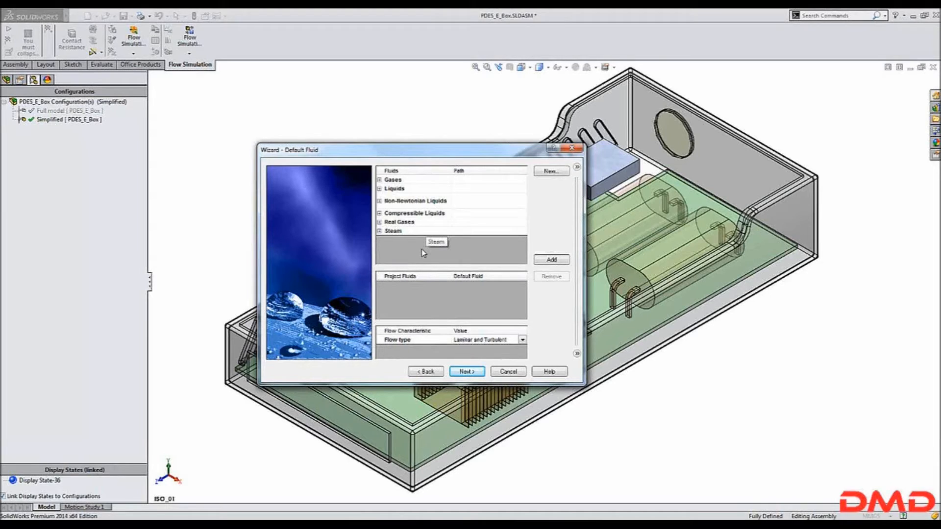
Step: Add the pre-defined gas Air as the project's default fluid, keeping the laminar and turbulent flow type
left_click(380, 180)
left_click(402, 207)
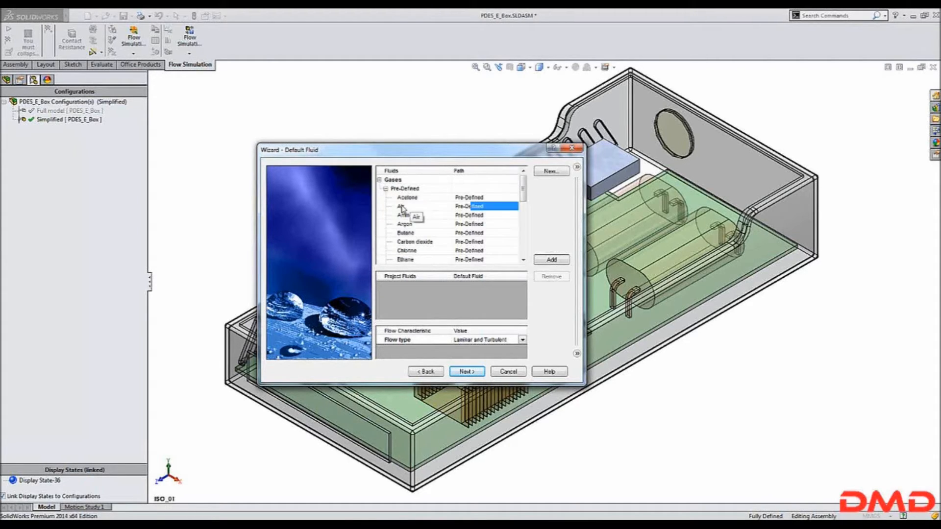
double_click(402, 206)
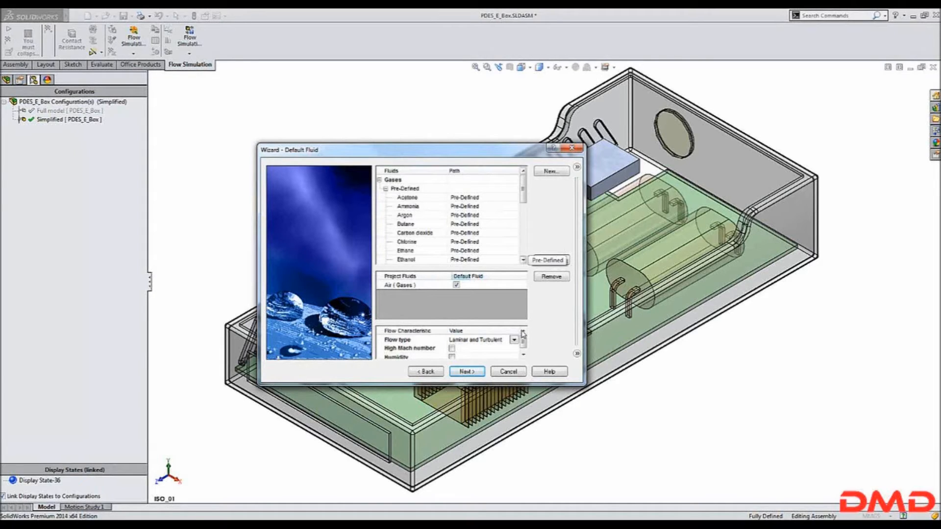
left_click(473, 374)
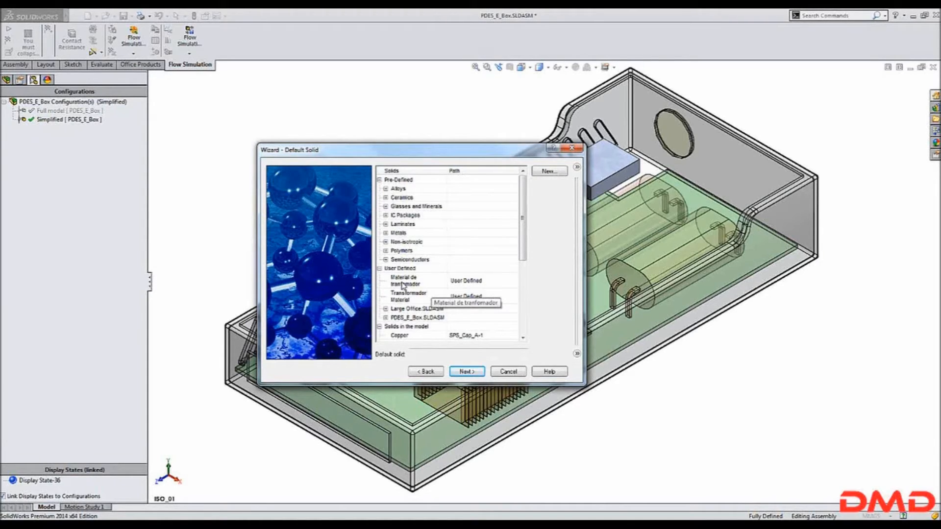
Step: Assign Insulator from the pre-defined Glasses and Minerals as the default solid material
left_click(379, 268)
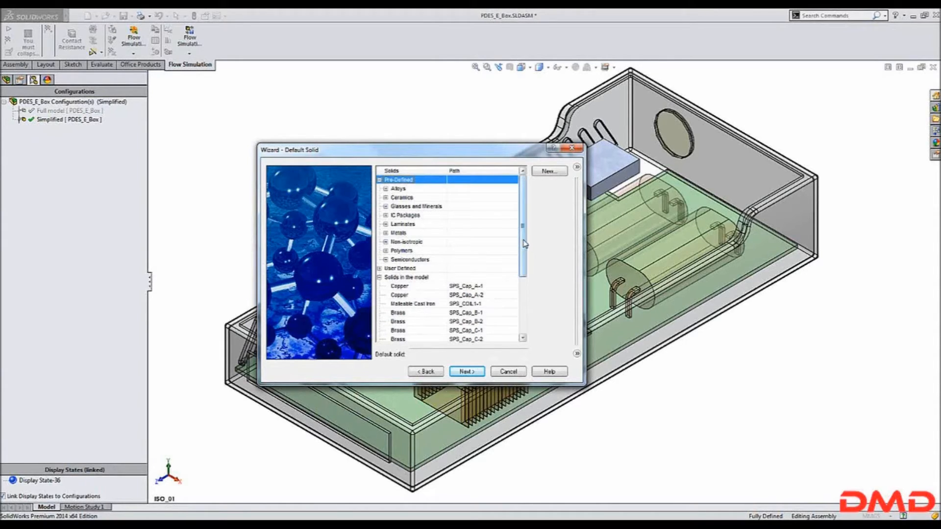
left_click(385, 207)
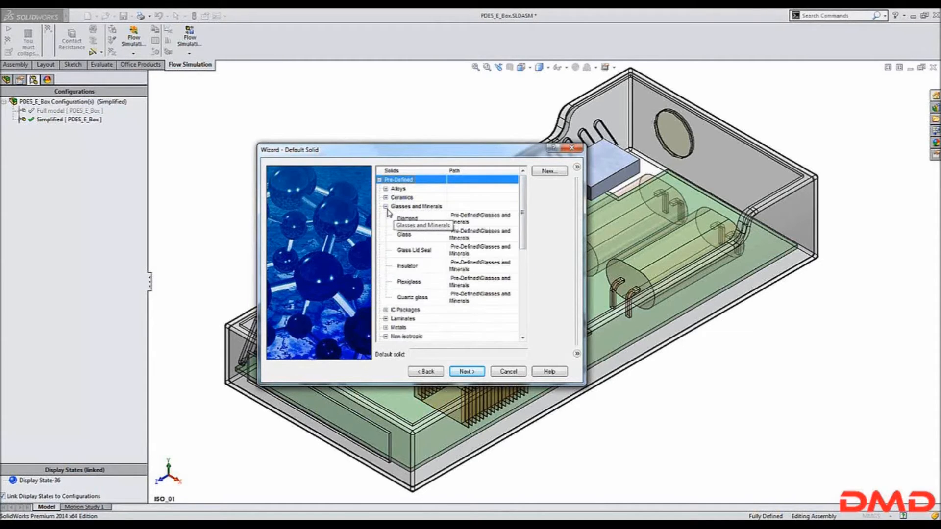
left_click(407, 266)
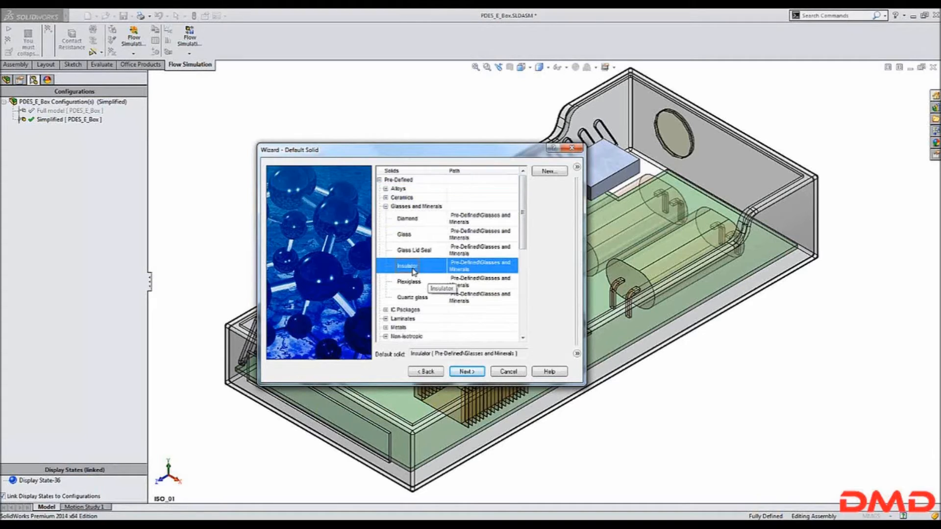
left_click(455, 373)
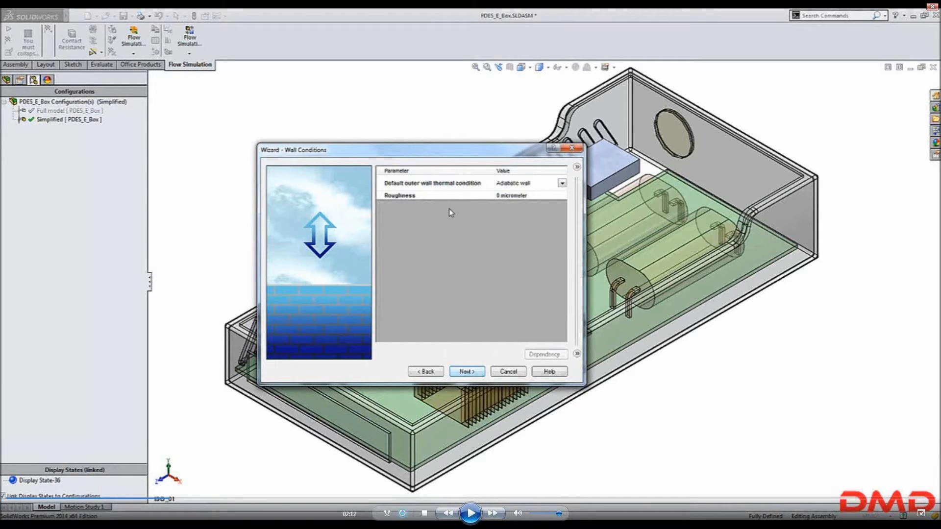
Step: Accept the default adiabatic wall condition and initial conditions, and proceed to the results and geometry resolution settings
key("space")
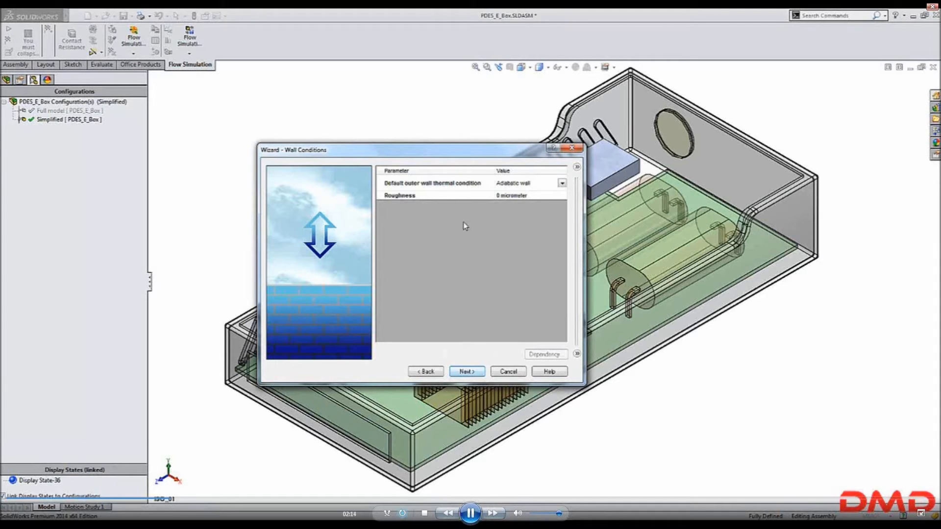
left_click(465, 374)
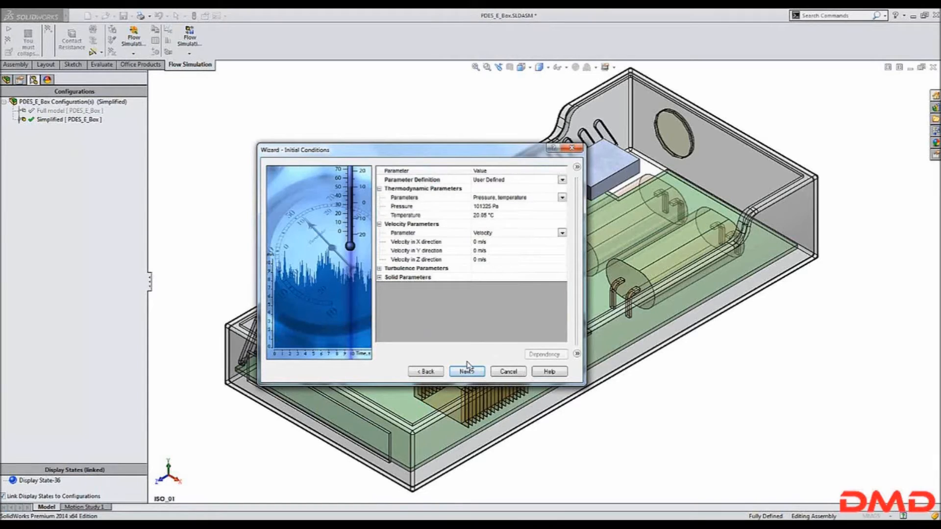
left_click(467, 372)
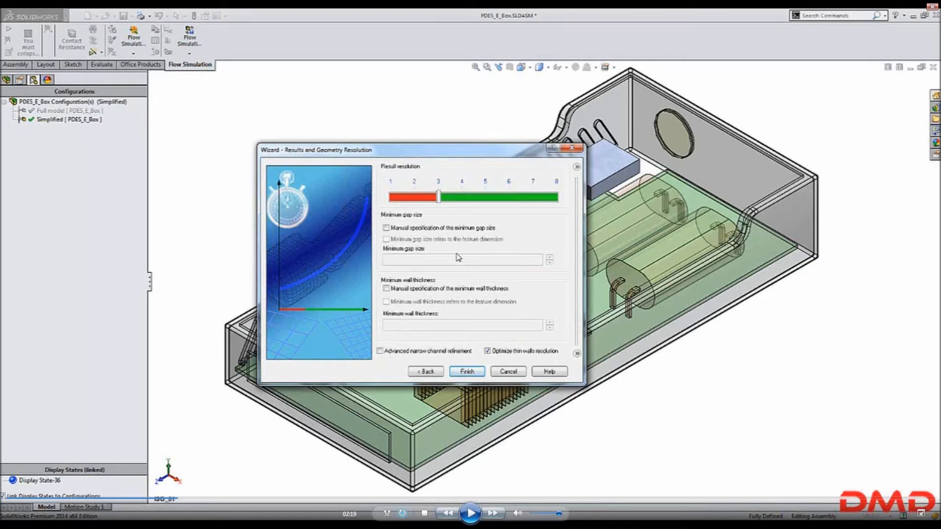
key("space")
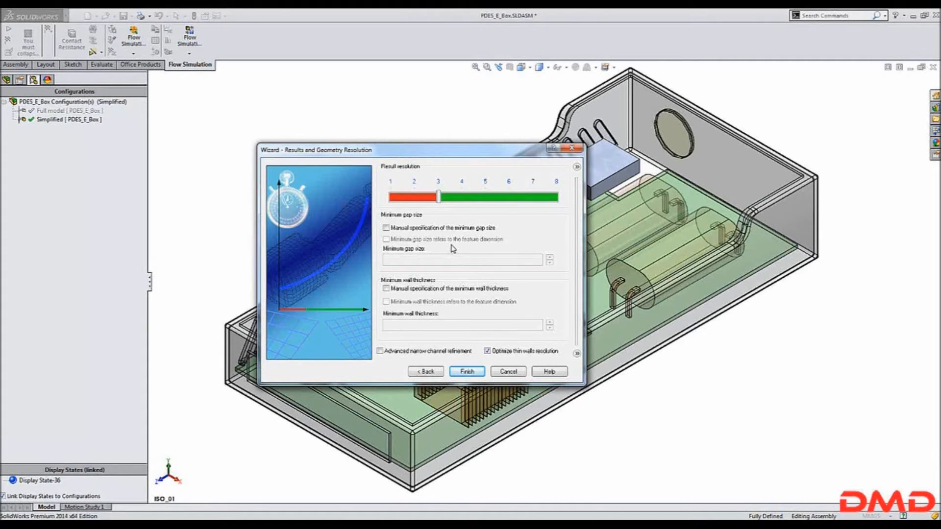
Step: Set the result resolution to level 3 and finish creating the simulation project
left_click_drag(439, 198, 555, 208)
left_click_drag(557, 201, 399, 208)
left_click_drag(391, 198, 434, 197)
left_click(466, 372)
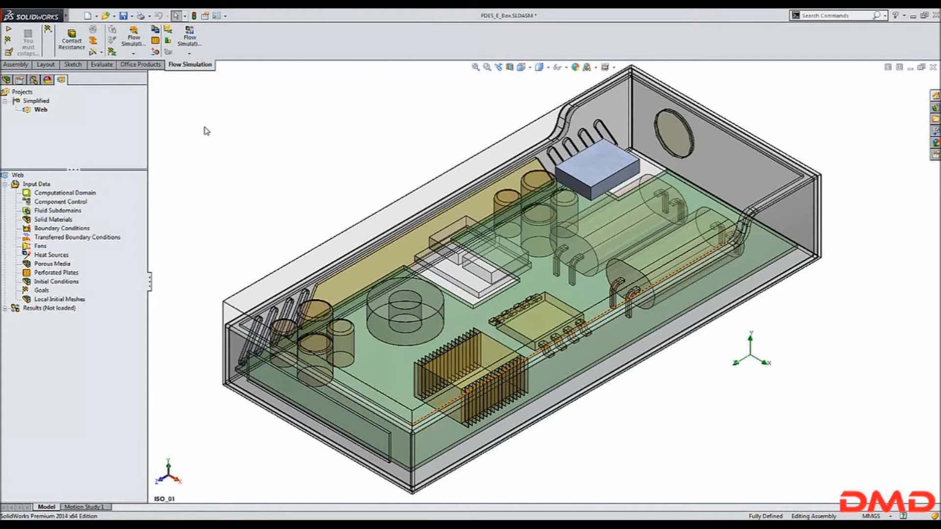
Step: Assign the pre-defined metal Copper as solid material to the two large SPS_Cap_A capacitors
right_click(53, 221)
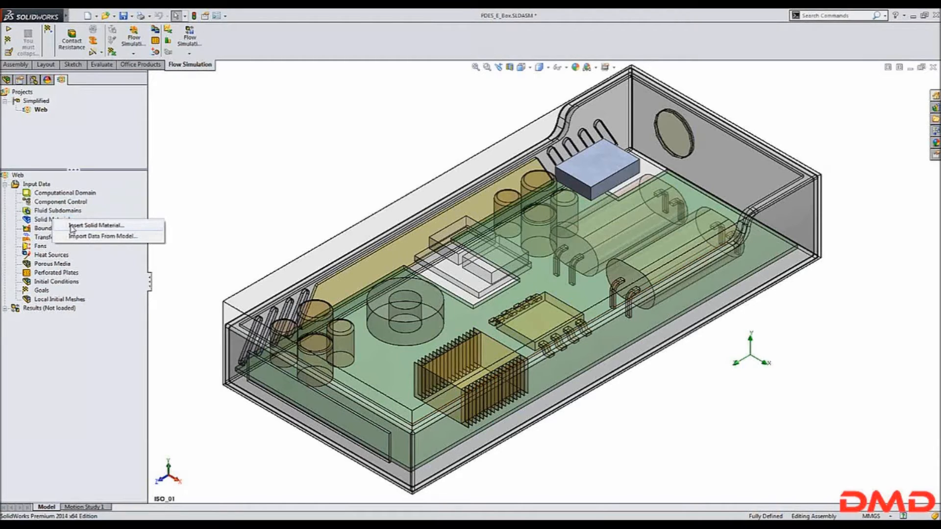
left_click(71, 227)
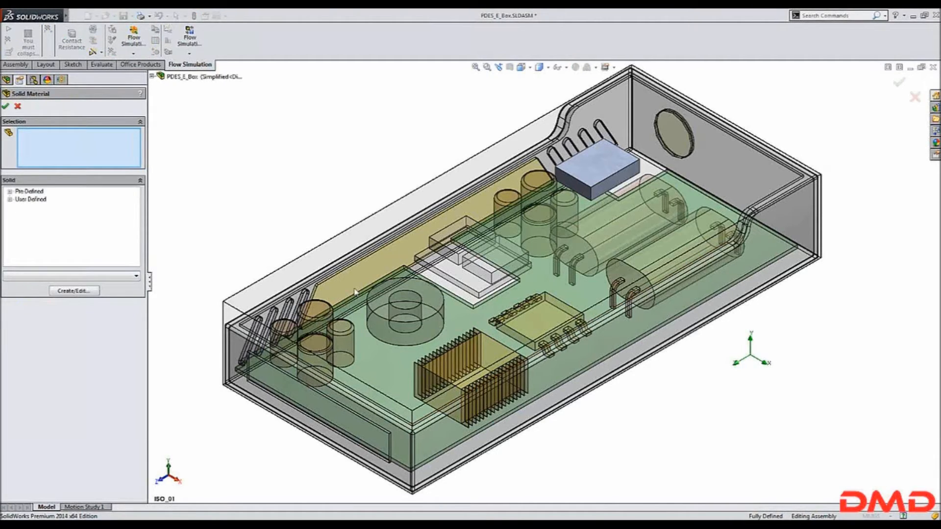
left_click(646, 247)
left_click(648, 251)
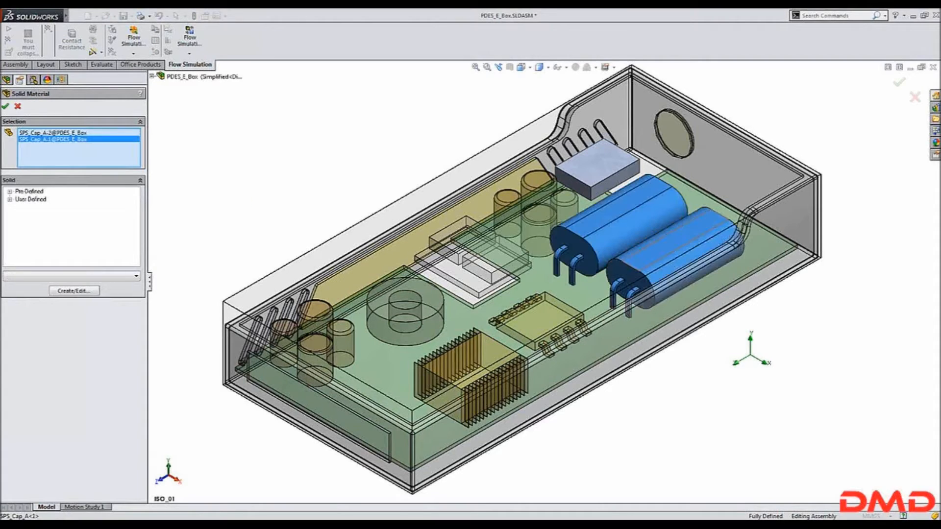
left_click(9, 192)
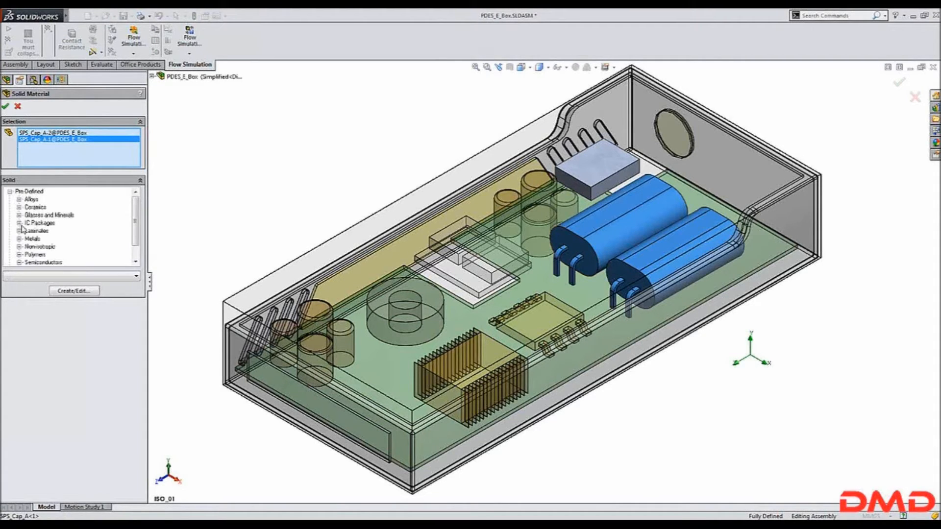
left_click(18, 238)
left_click(43, 207)
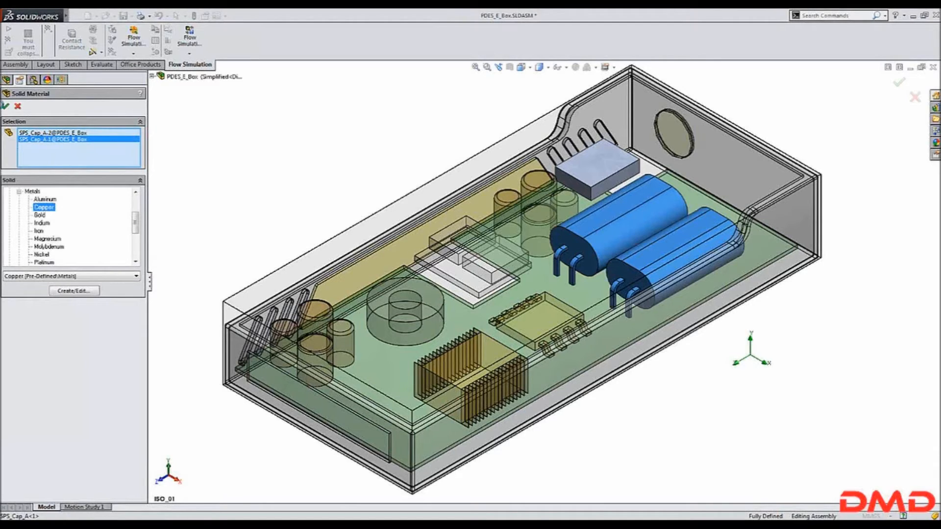
left_click(5, 105)
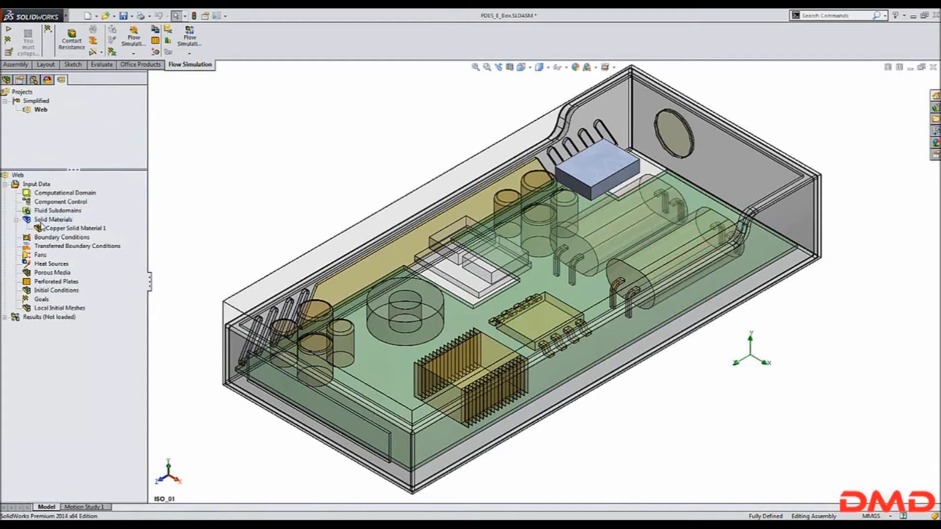
Step: Assign the pre-defined metal Gold as solid material to the SOP-8 chip
right_click(41, 223)
left_click(49, 232)
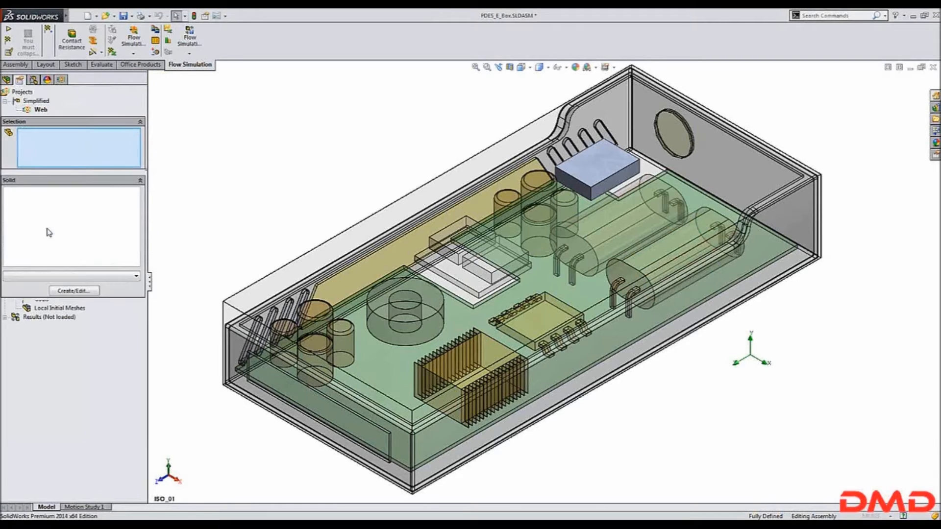
left_click(543, 316)
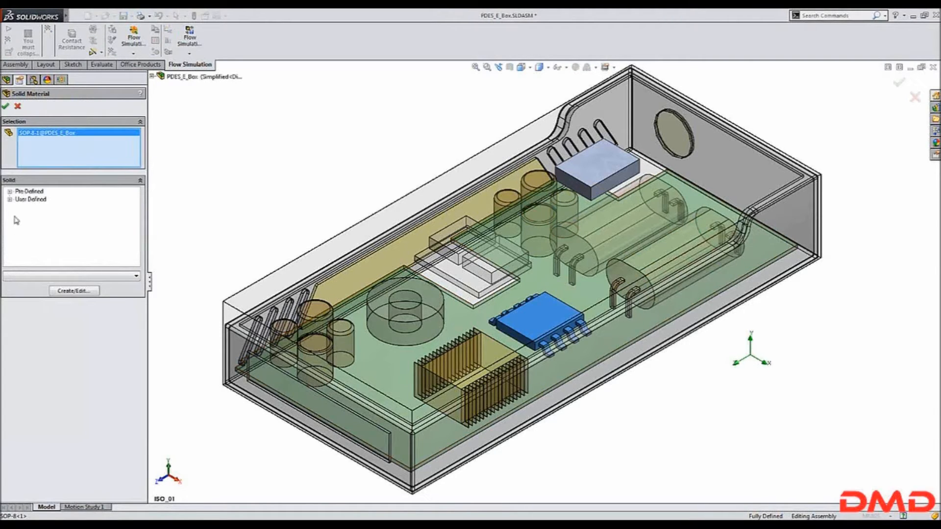
left_click(9, 191)
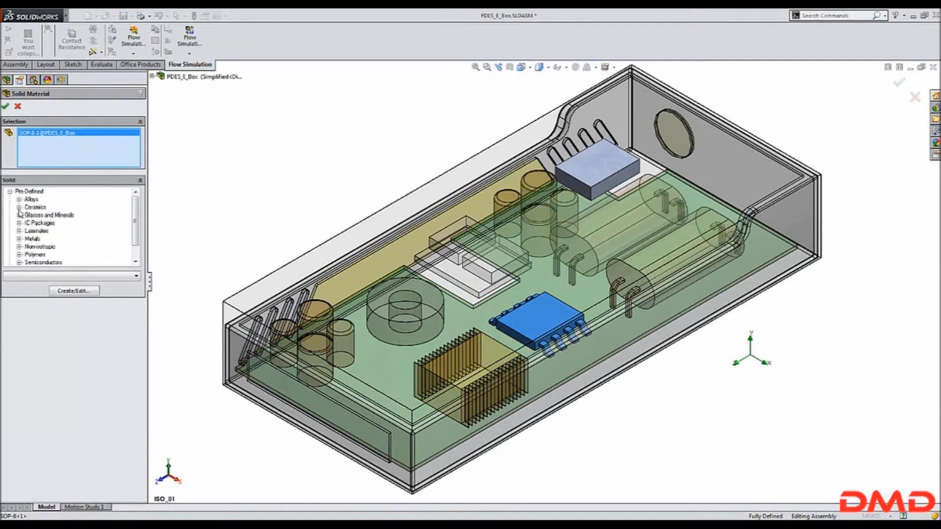
left_click(19, 239)
left_click(41, 215)
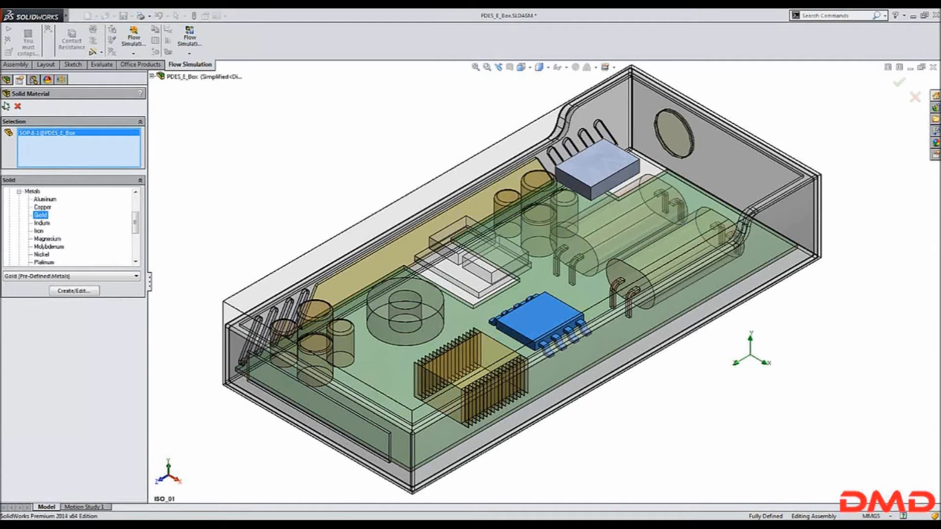
left_click(6, 106)
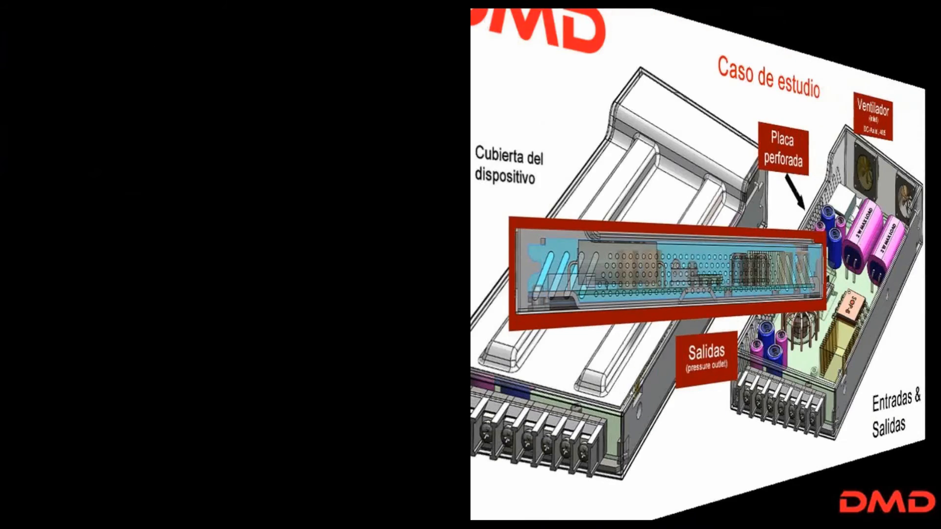
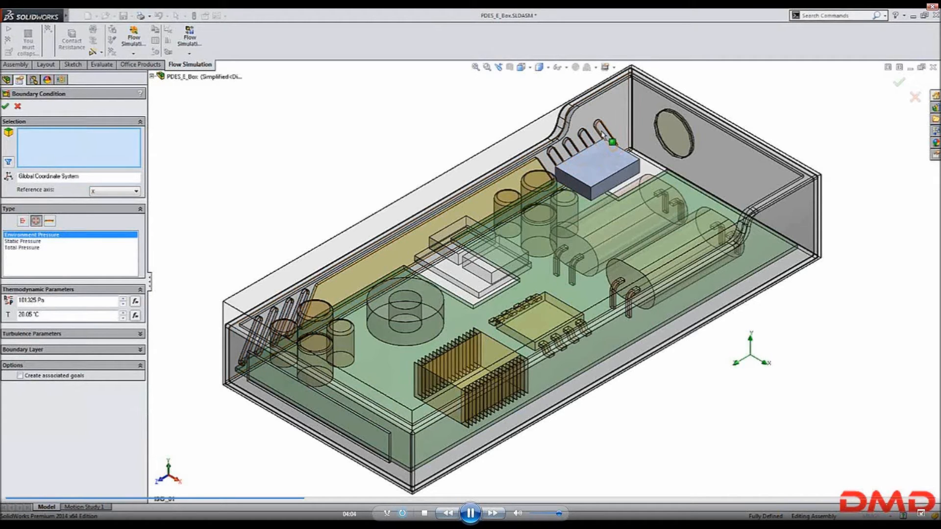
Step: Select the four slot lid faces near the fan opening and the vent cover face for the Environment Pressure boundary condition
left_click(594, 137)
left_click(588, 141)
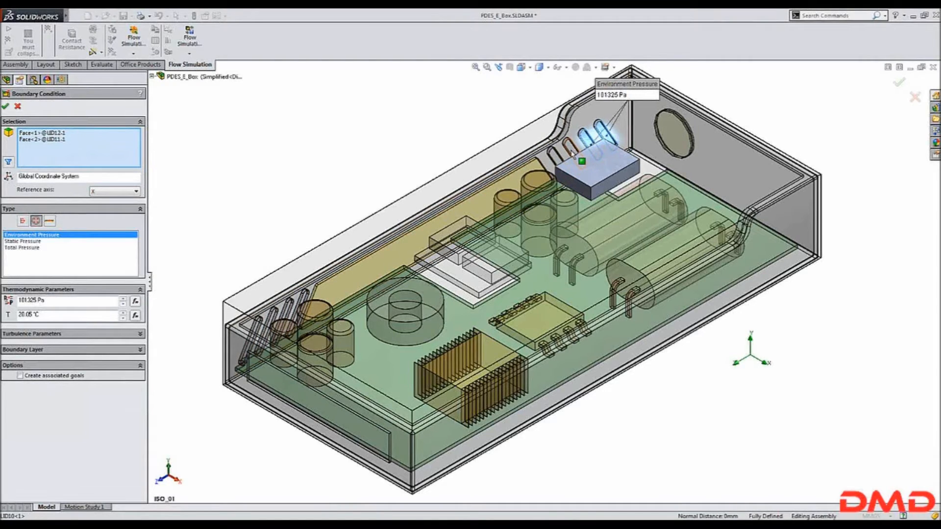
left_click(569, 150)
left_click(555, 160)
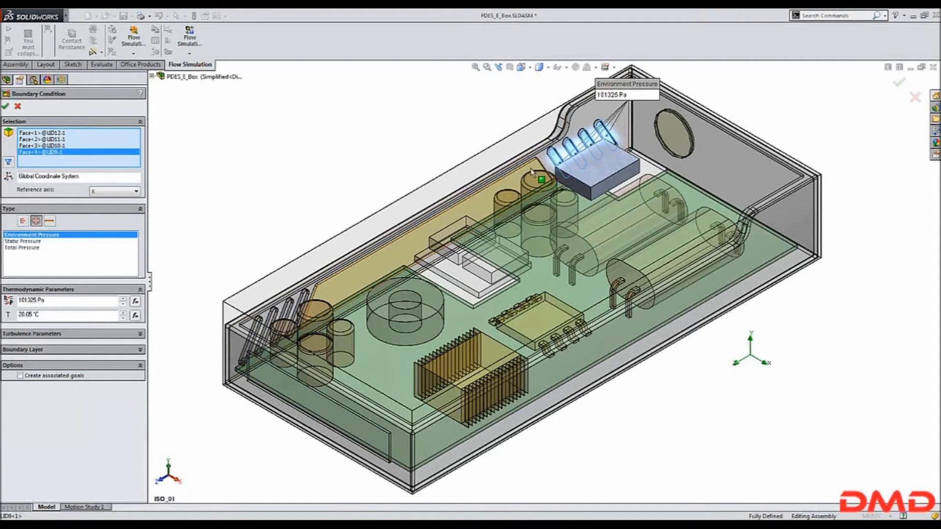
left_click(306, 297)
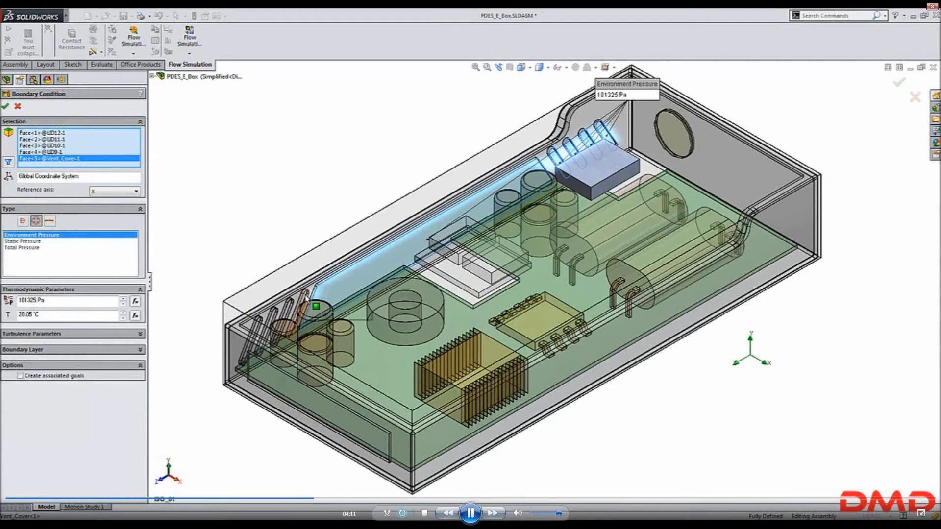
Step: Add the four slot lid faces at the far end of the vent cover and apply the Environment Pressure condition
scroll(283, 317, "down", 10)
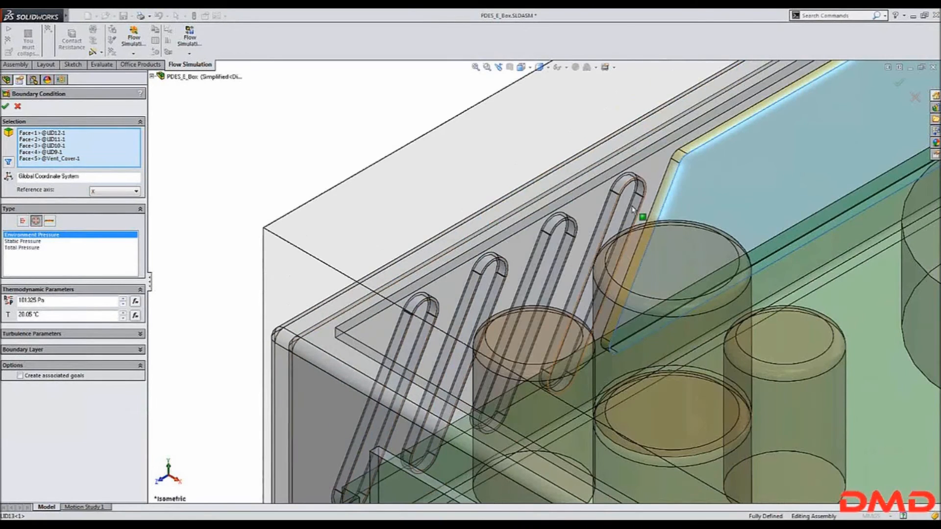
left_click(633, 211)
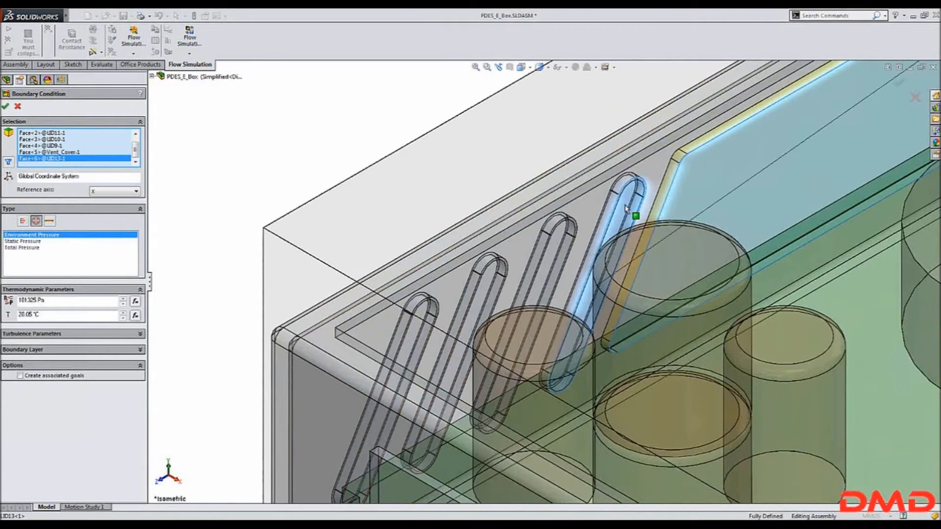
left_click(547, 243)
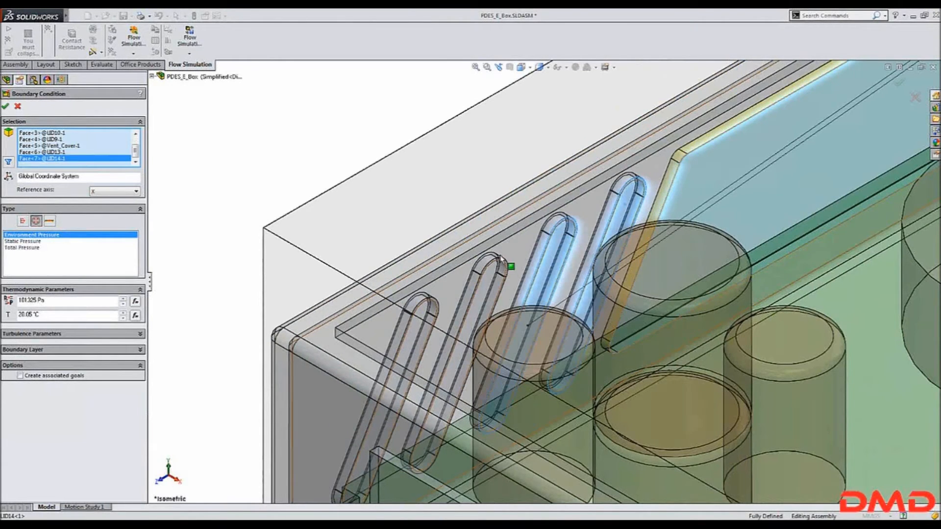
left_click(473, 289)
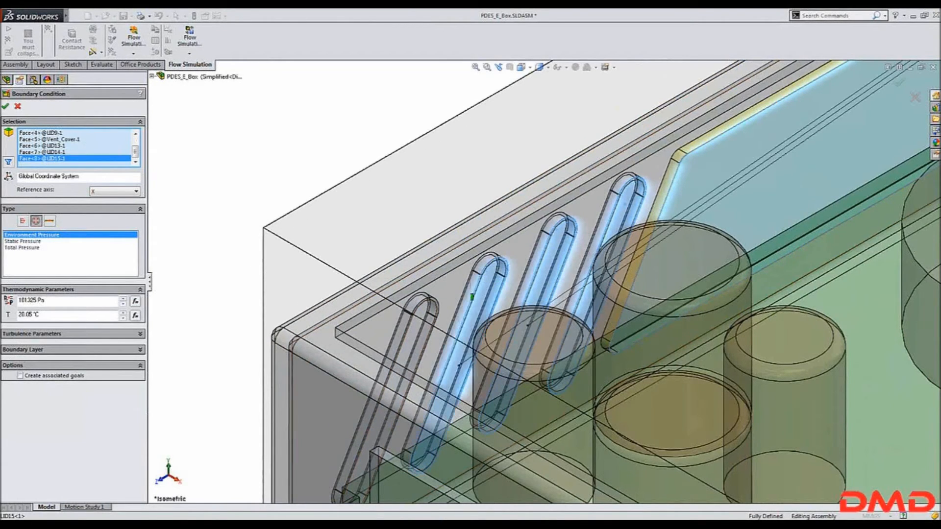
left_click(421, 318)
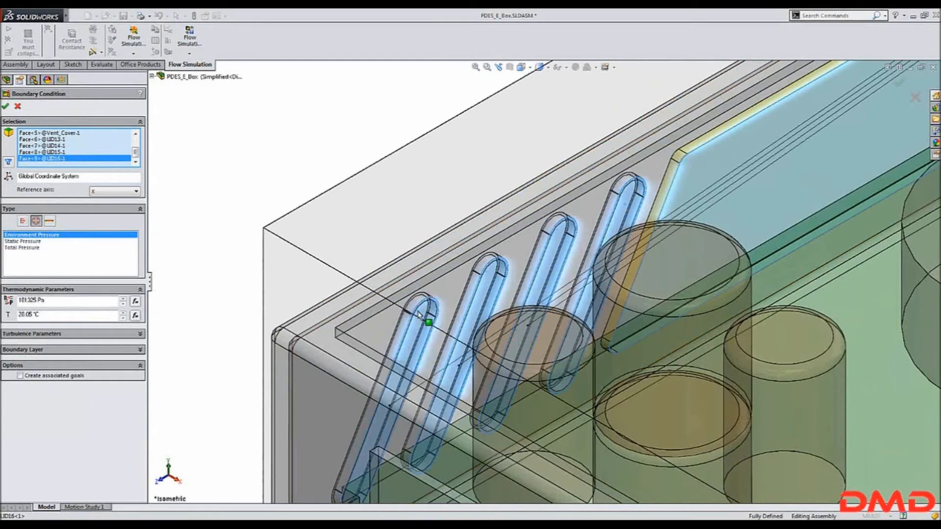
left_click(6, 107)
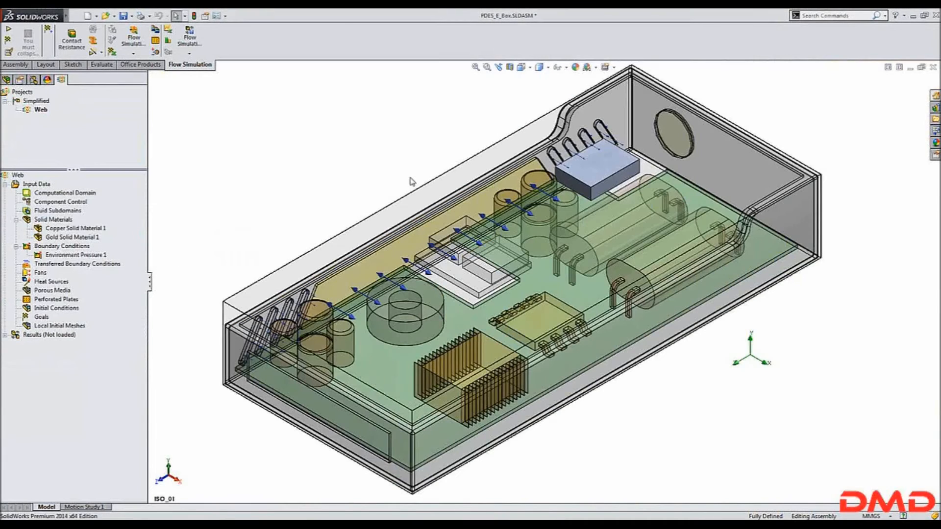
Step: Define an External Inlet Fan on the circular fan cap face with the pre-defined Papst DC-Axial Series 400 fan curve 405
right_click(37, 275)
left_click(56, 281)
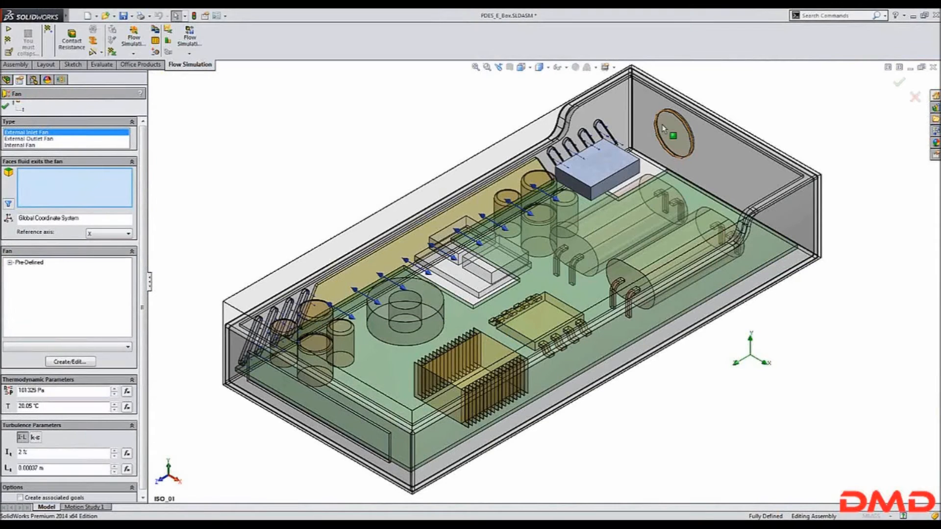
left_click(669, 131)
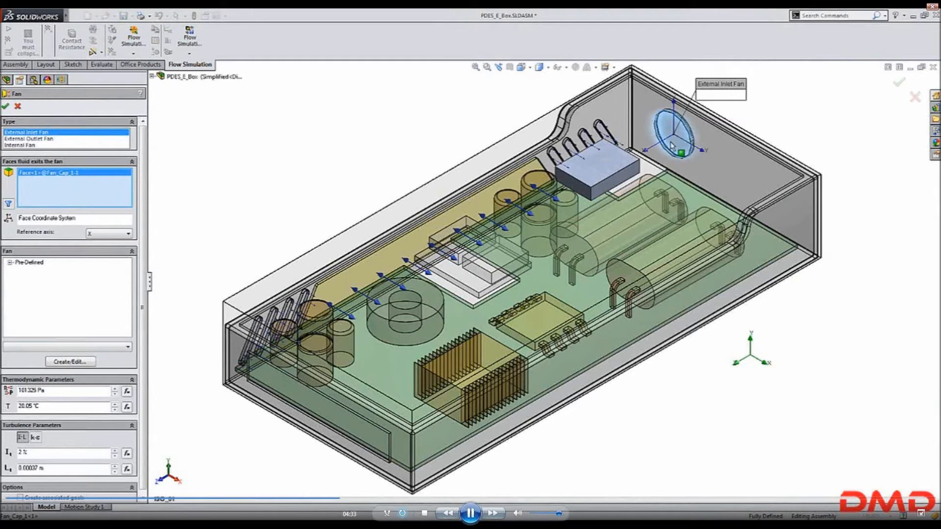
left_click(9, 263)
left_click(19, 278)
left_click(29, 285)
left_click(38, 302)
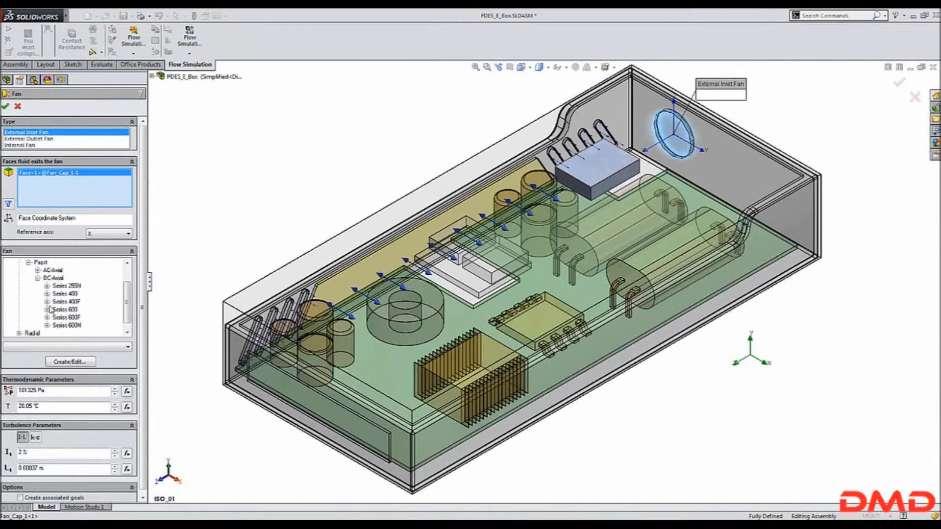
left_click(47, 294)
left_click(56, 293)
left_click(76, 301)
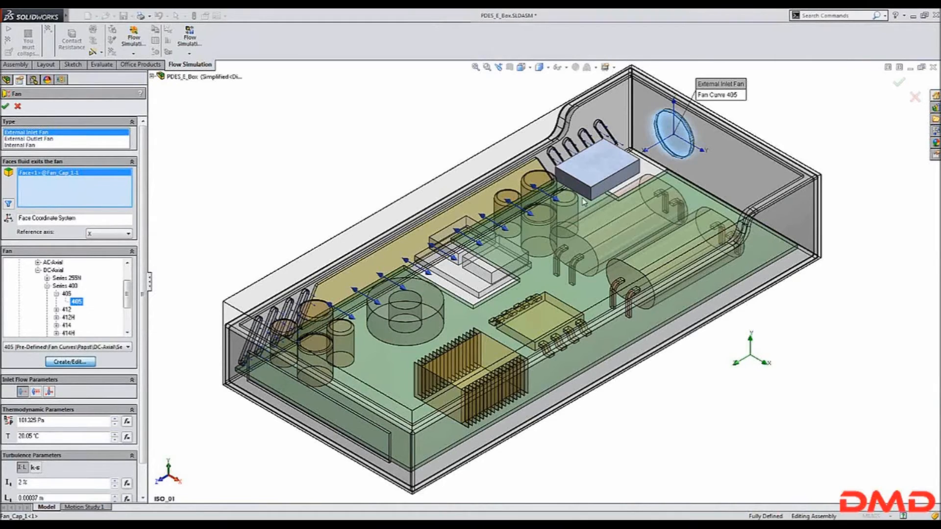
Step: Review fan 405's flow rate and pressure curve in the Engineering Database, and accept the external inlet fan
left_click(70, 362)
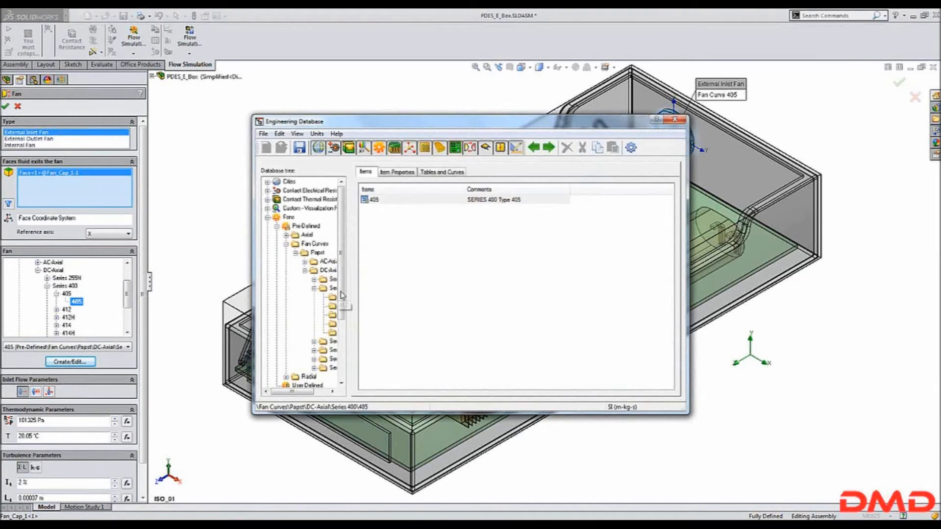
left_click(380, 201)
left_click(441, 172)
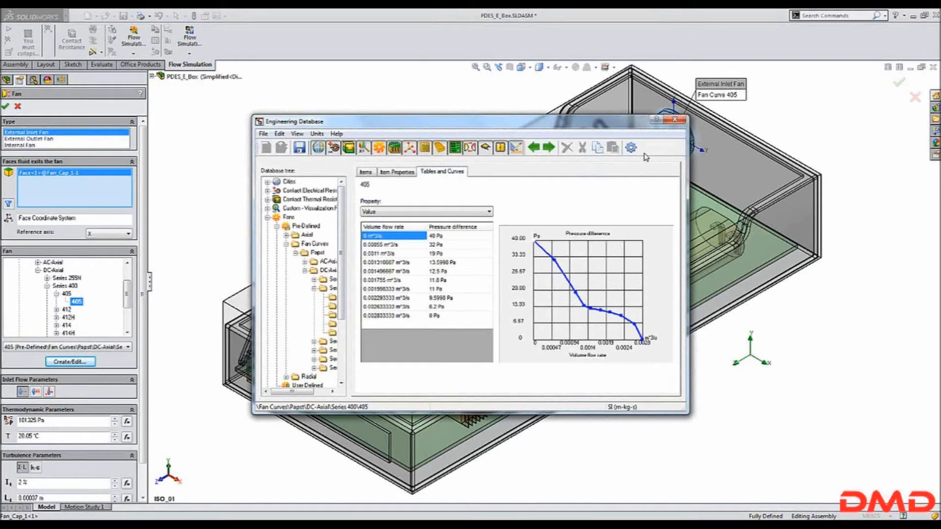
left_click(674, 120)
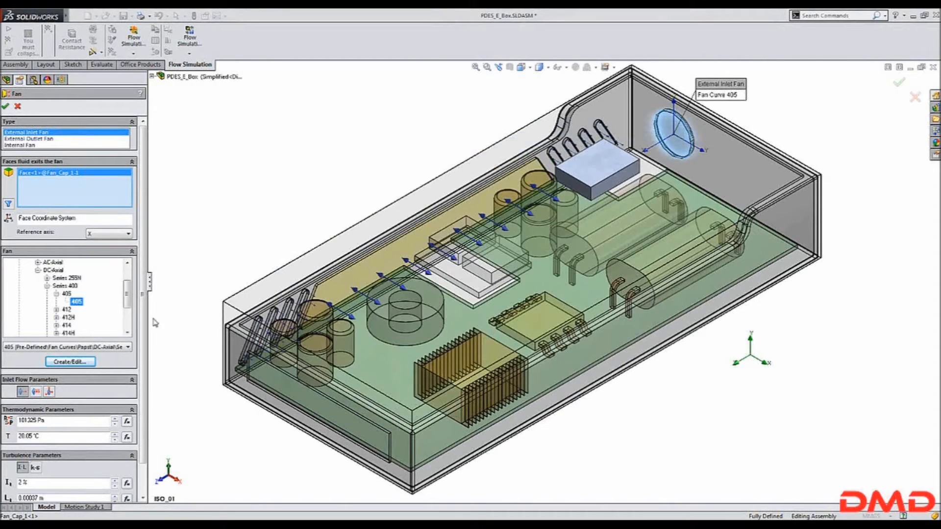
left_click(5, 107)
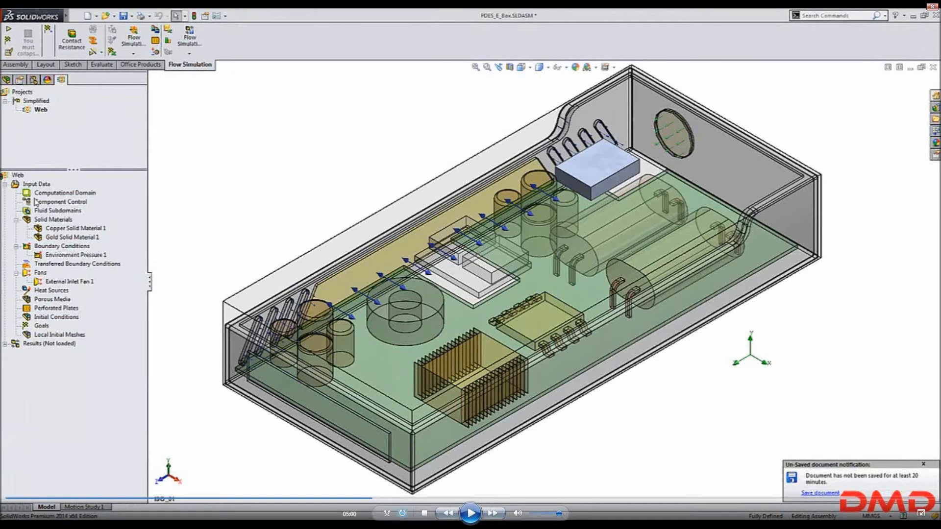
key("space")
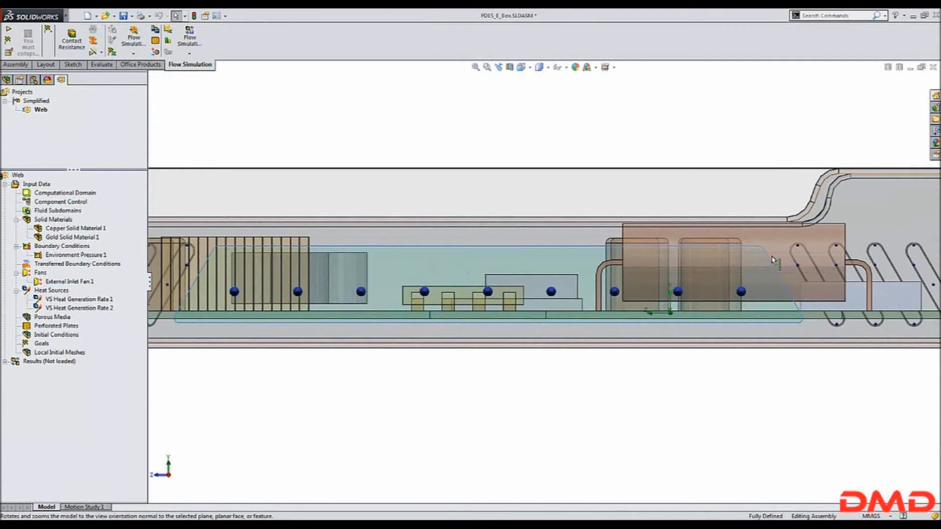
key("space")
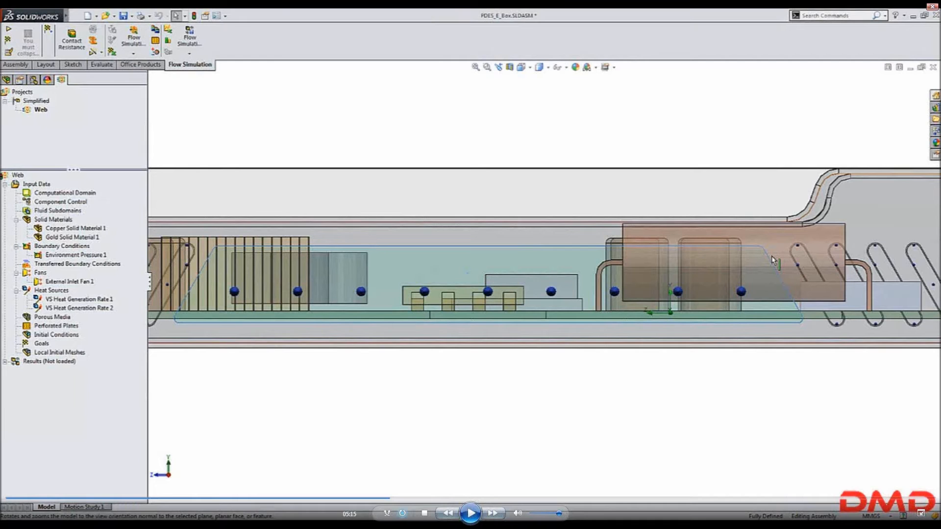
key("space")
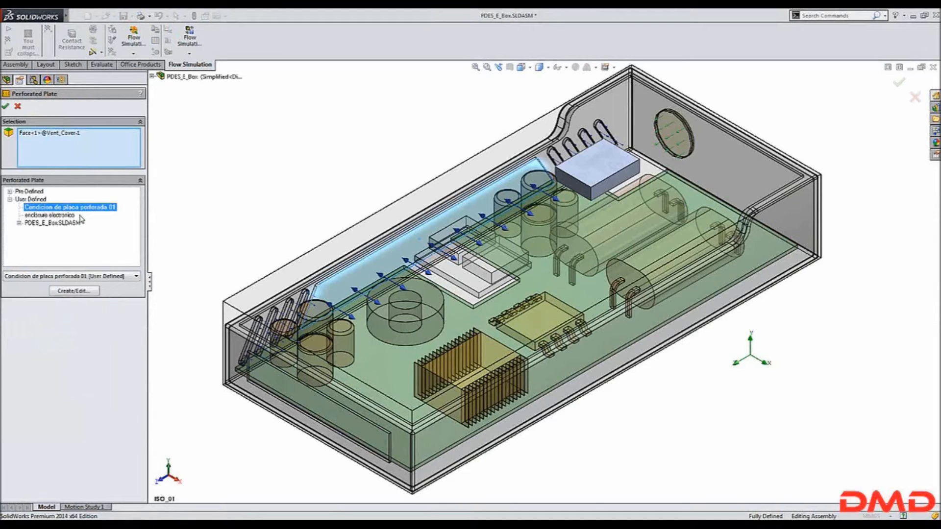
Step: Review the Condicion de placa perforada 01 item properties in the Engineering Database, and accept the perforated plate on the vent cover face
left_click(74, 291)
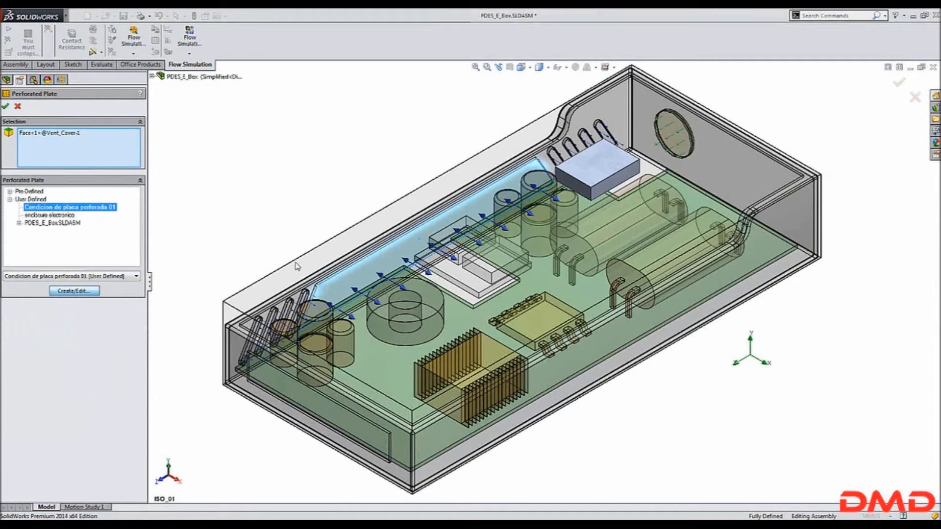
left_click(398, 200)
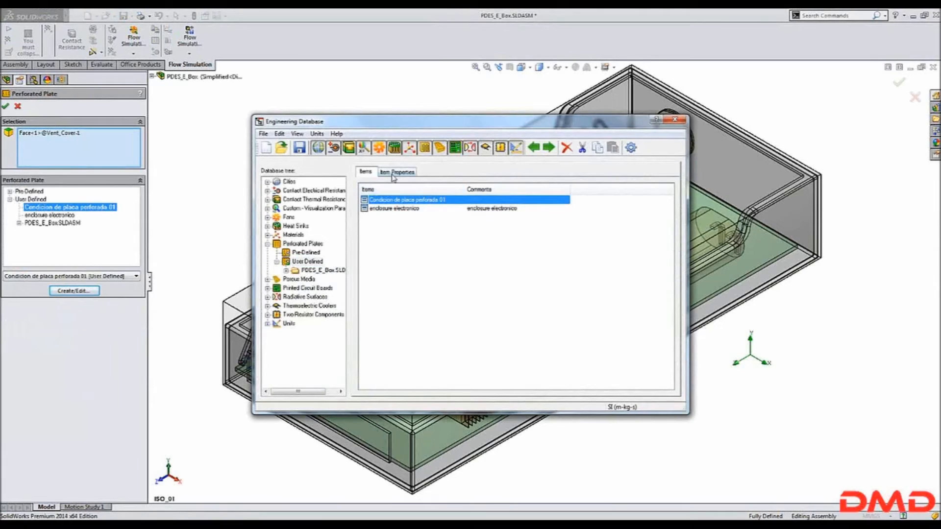
left_click(397, 172)
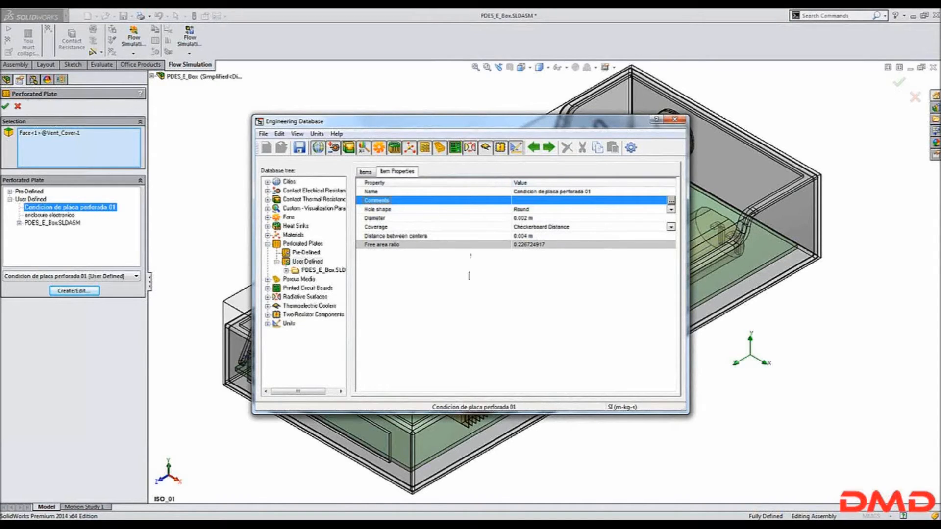
left_click(676, 120)
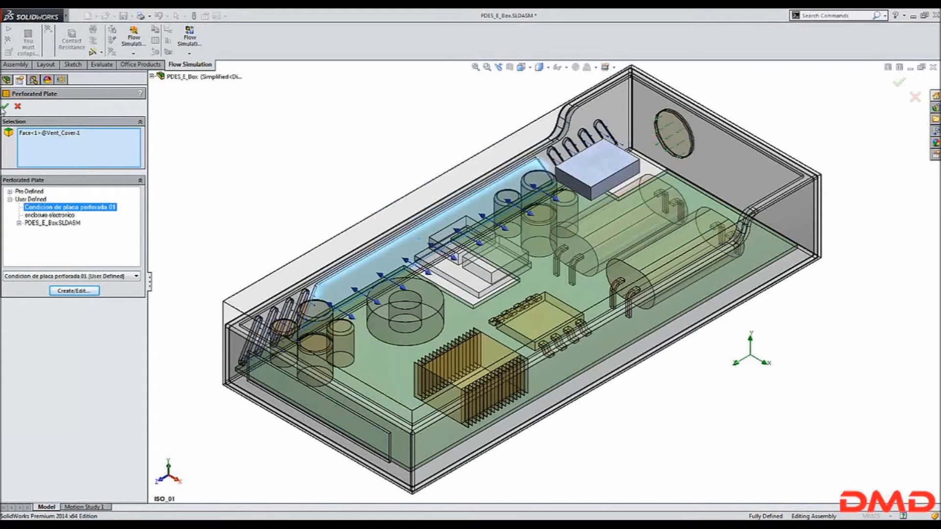
left_click(5, 107)
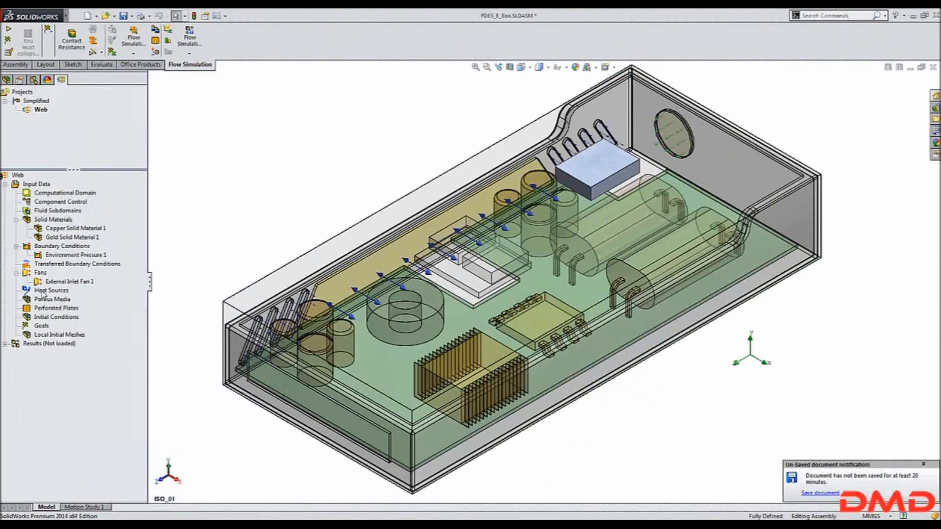
Step: Define a volume heat source of 2 W on the two large SPS_Cap_A capacitors
right_click(43, 293)
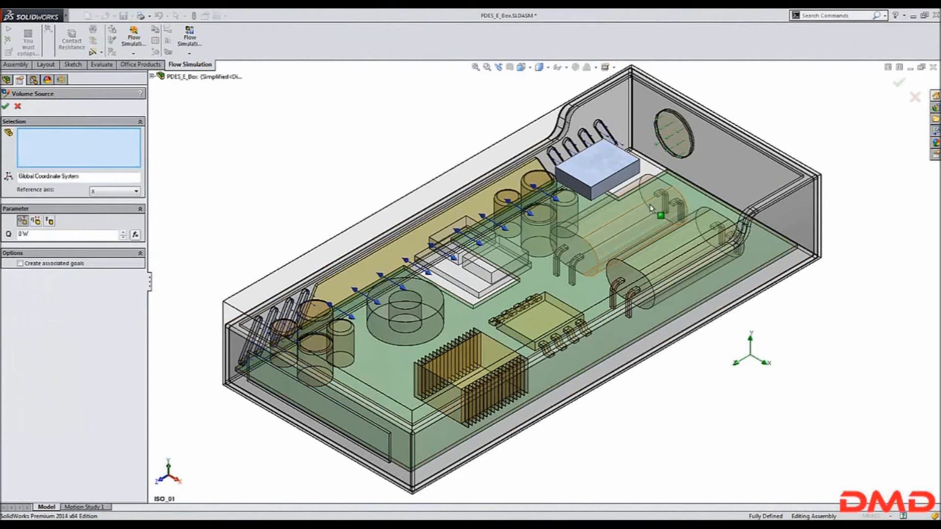
left_click(628, 215)
left_click(678, 248)
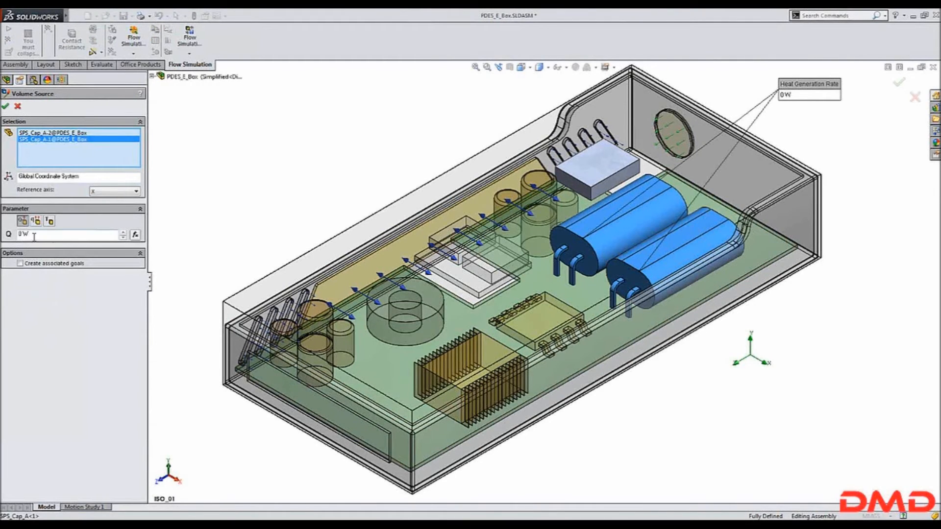
left_click_drag(36, 234, 1, 241)
type("2")
left_click(5, 107)
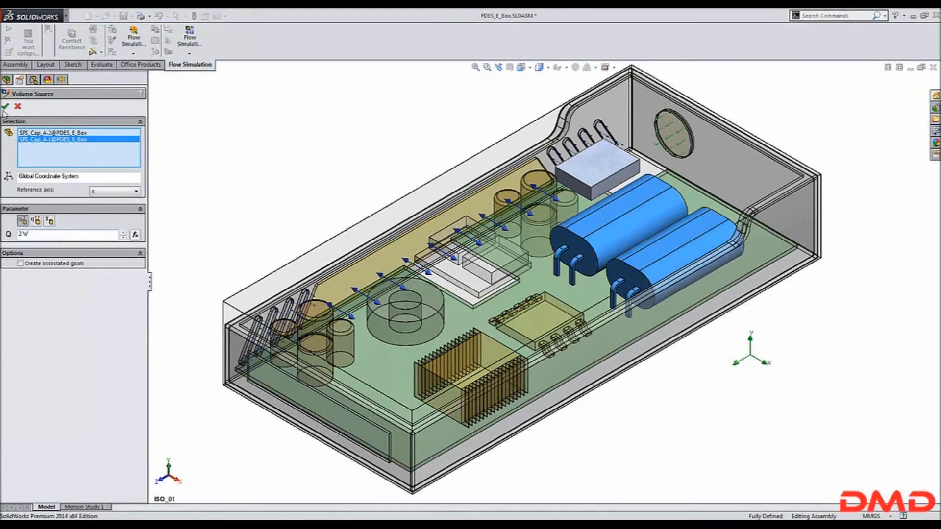
Step: Define a volume heat source with a heat generation rate of 0.5 W on the SOP-8 chip
left_click(541, 314)
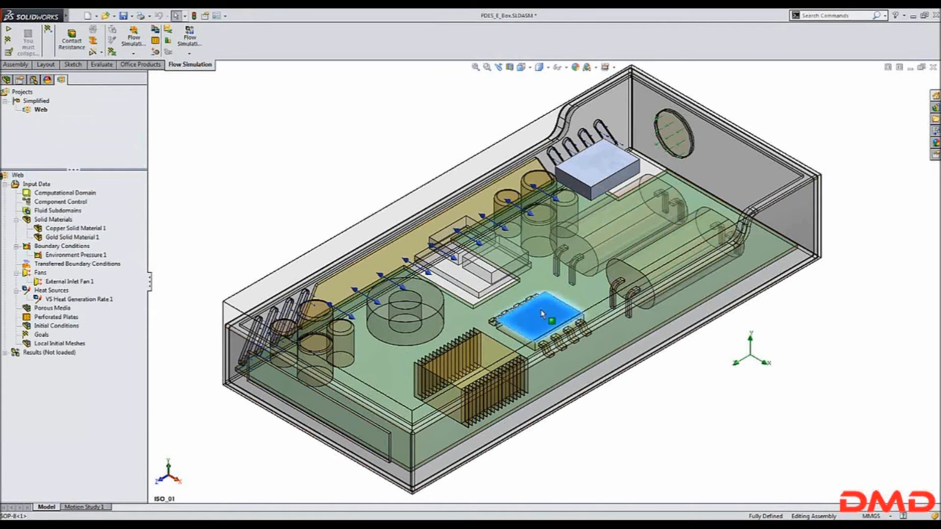
right_click(52, 290)
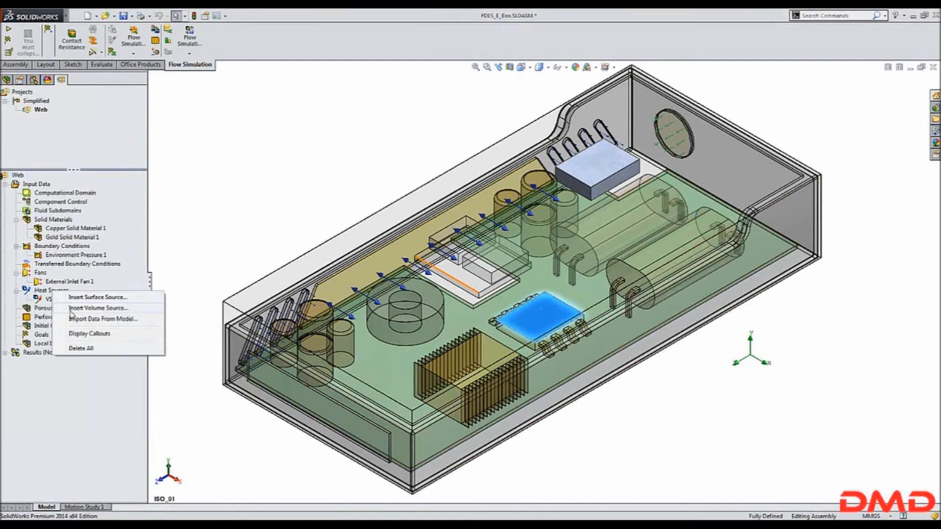
left_click(72, 309)
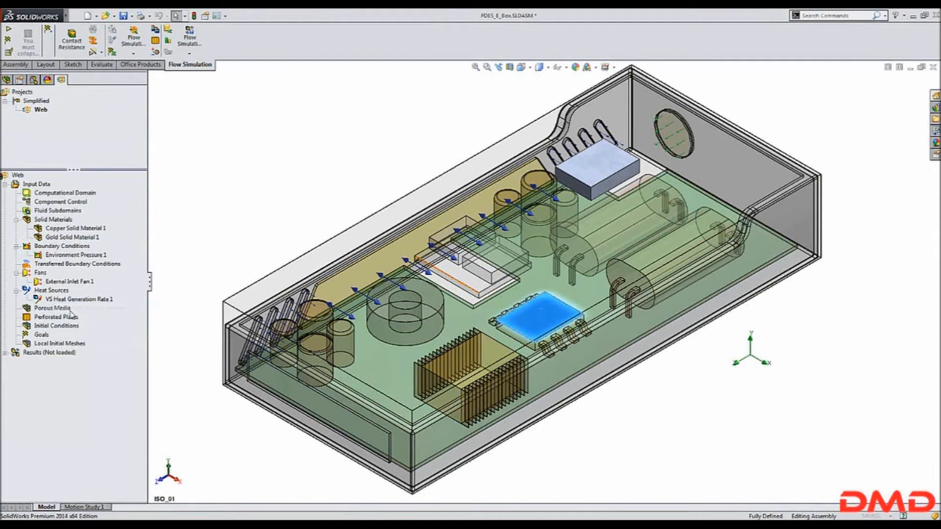
left_click(546, 324)
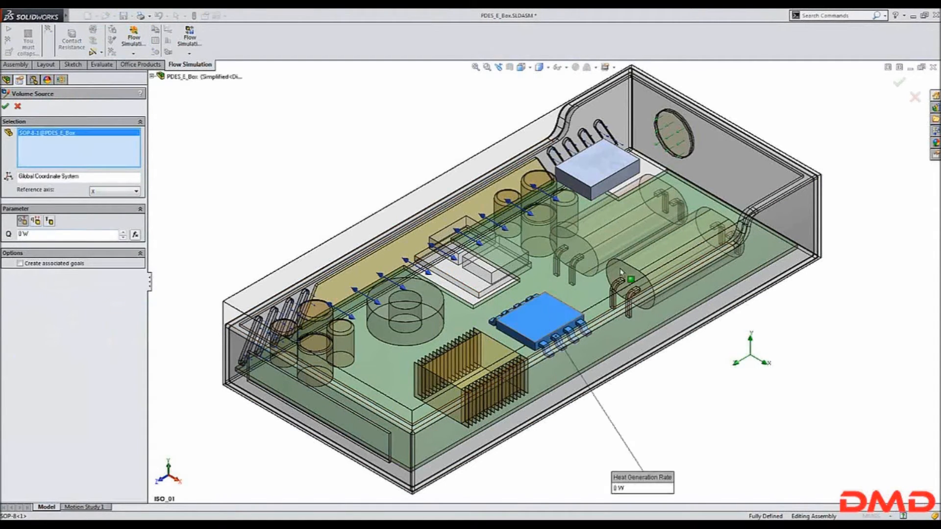
left_click(607, 229)
left_click(573, 254)
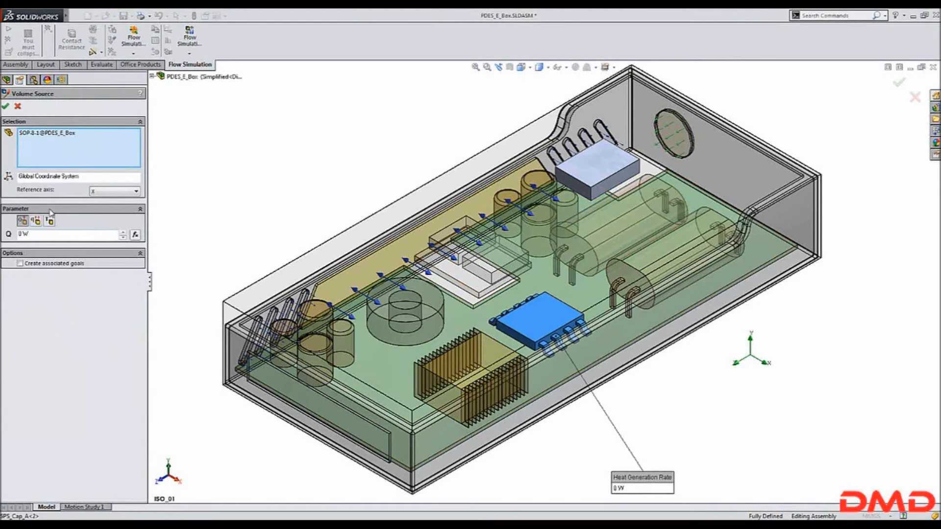
left_click_drag(35, 234, 3, 241)
type(".5")
left_click(5, 107)
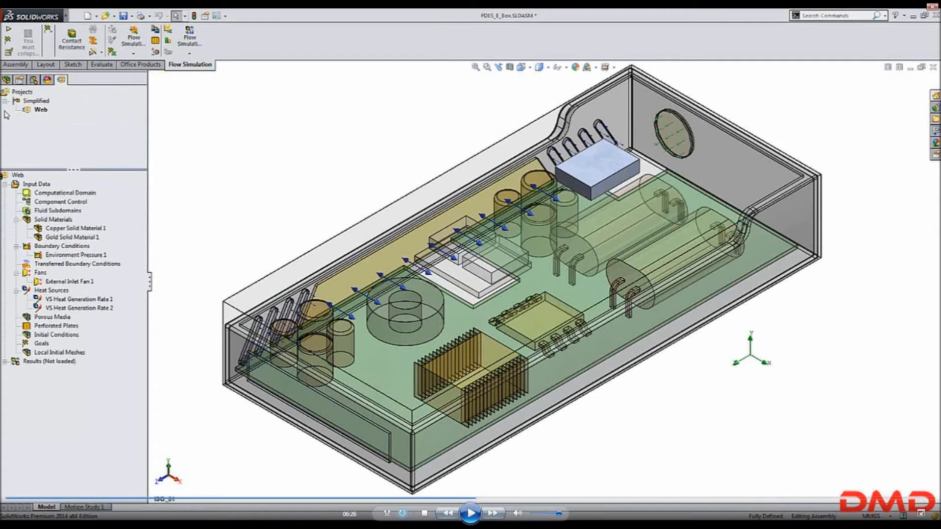
key("space")
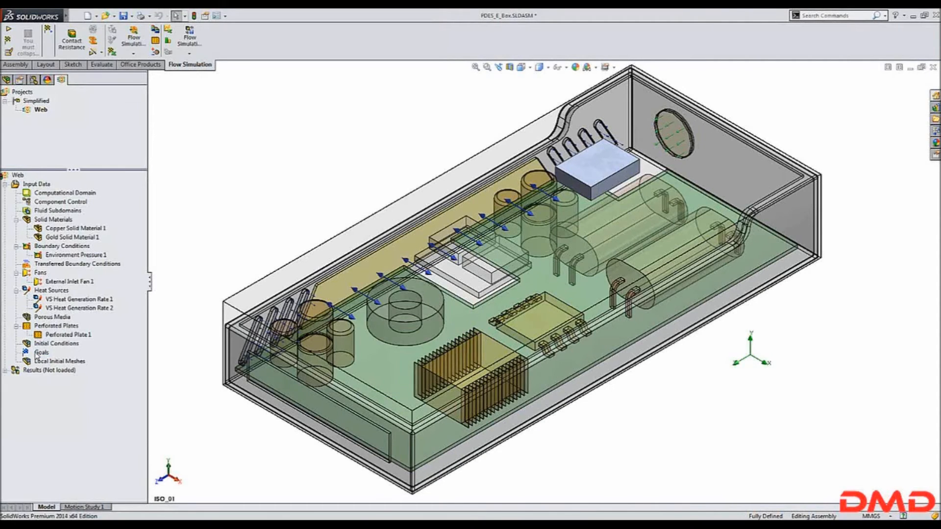
Step: Start a volume goal and choose the maximum Temperature (Solid) as its parameter
right_click(37, 353)
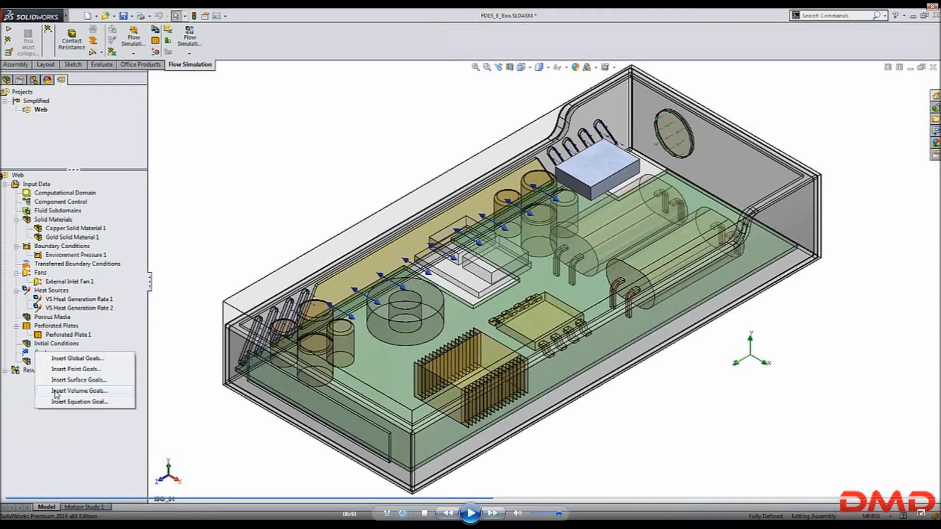
left_click(78, 391)
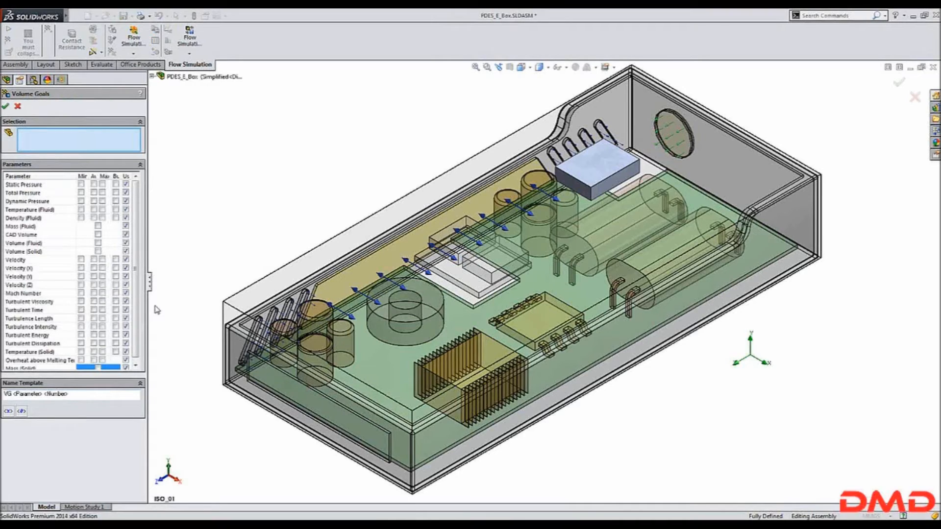
left_click_drag(149, 290, 187, 292)
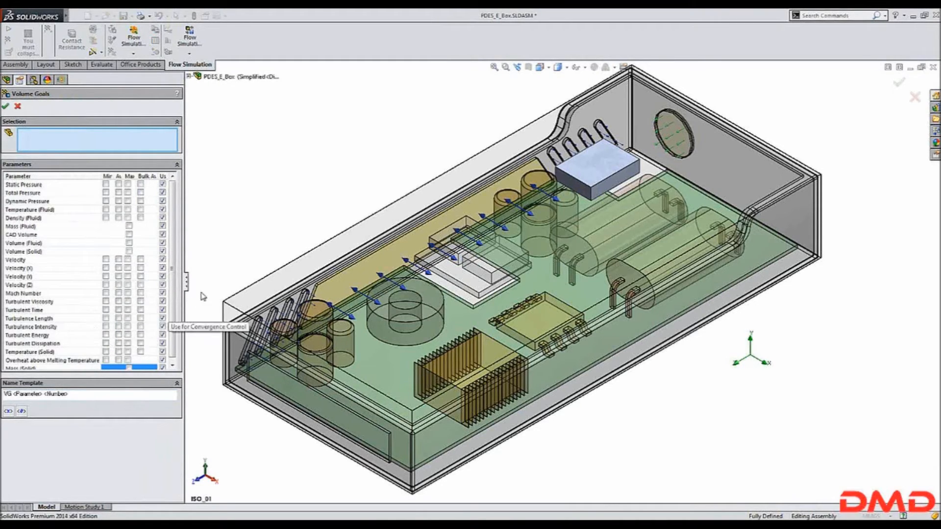
scroll(176, 292, "down", 1)
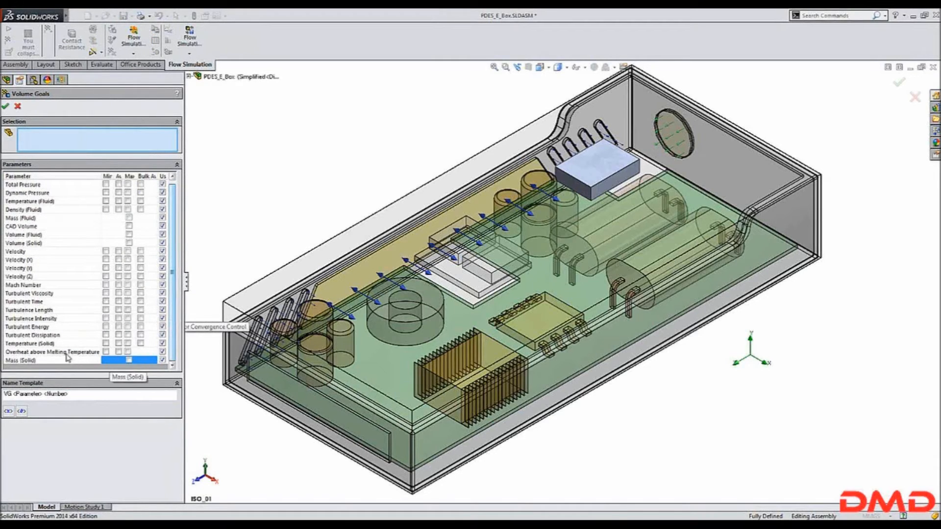
left_click(106, 343)
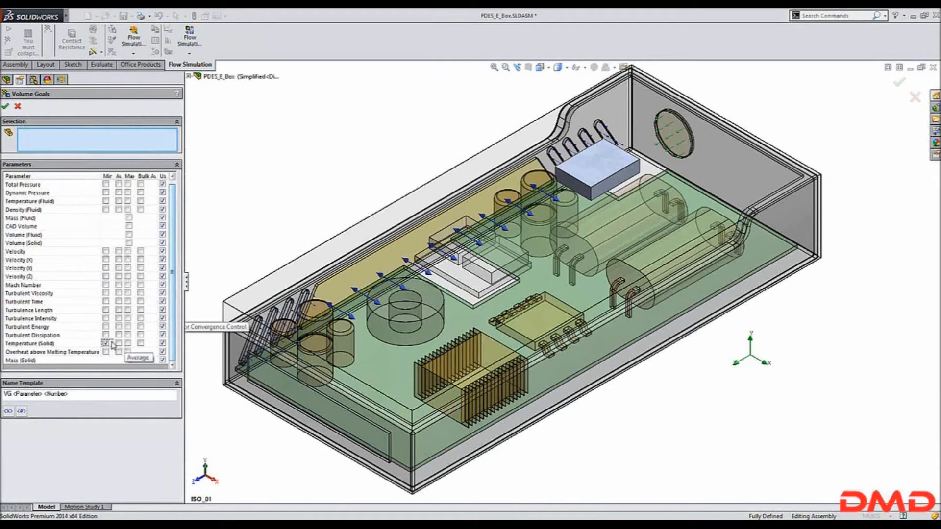
left_click(106, 343)
left_click(128, 343)
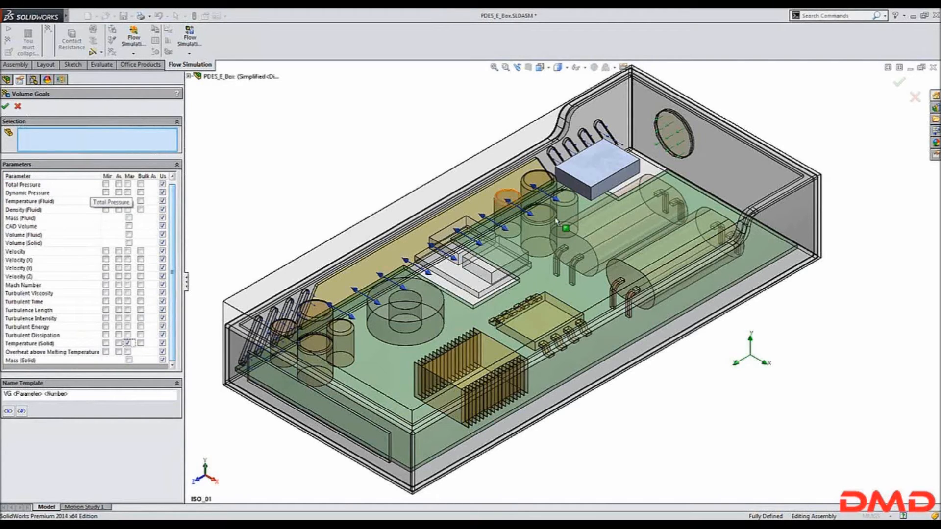
Step: Apply the maximum solid temperature goal to the SOP-8 chip and the heat sink, with a separate goal for each component
left_click(547, 327)
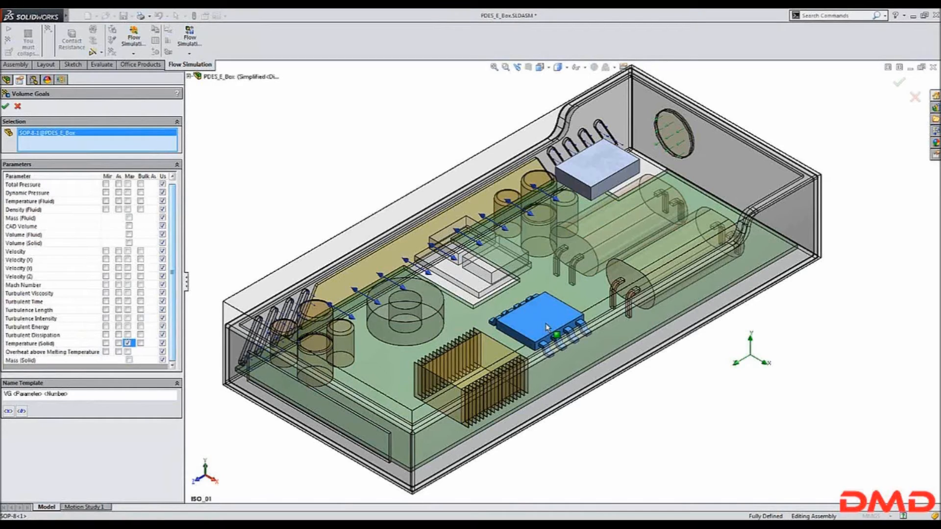
left_click(484, 370)
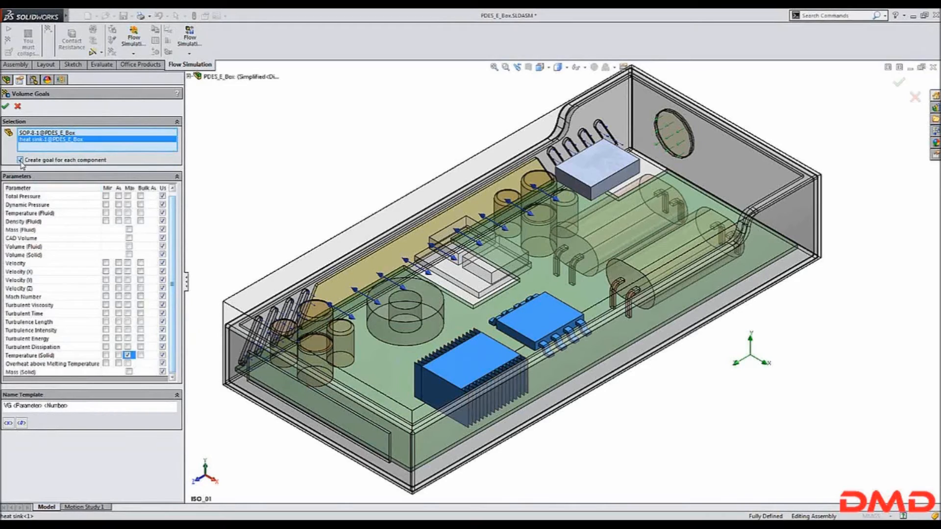
left_click(128, 355)
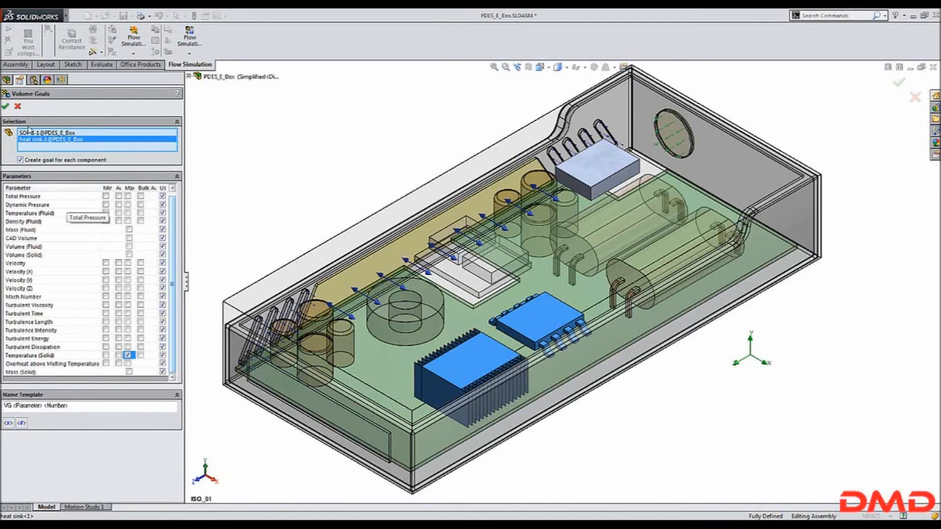
left_click(6, 106)
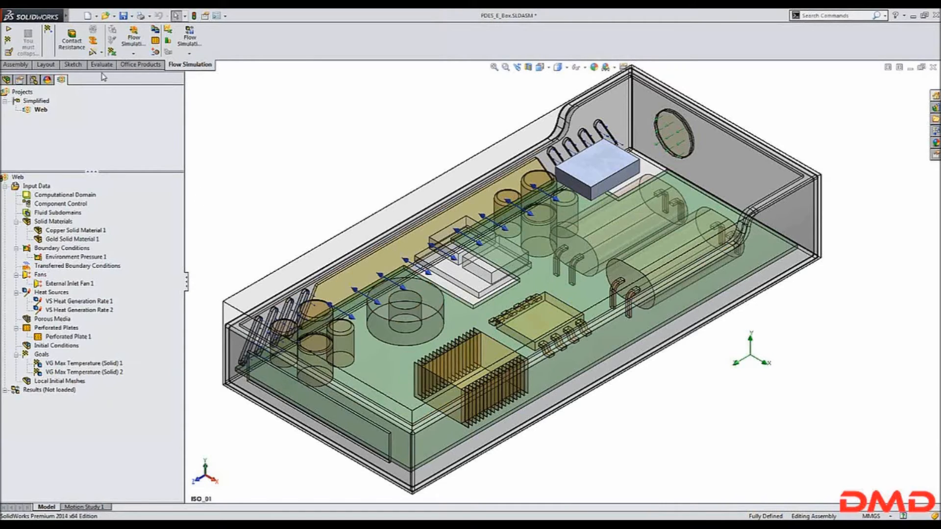
Step: Run the flow simulation as a new calculation on this computer
left_click(101, 53)
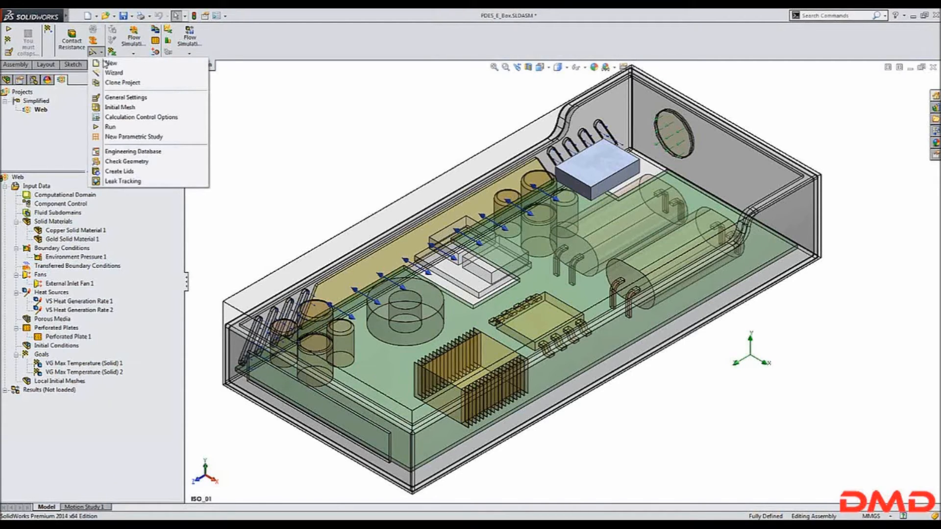
left_click(110, 127)
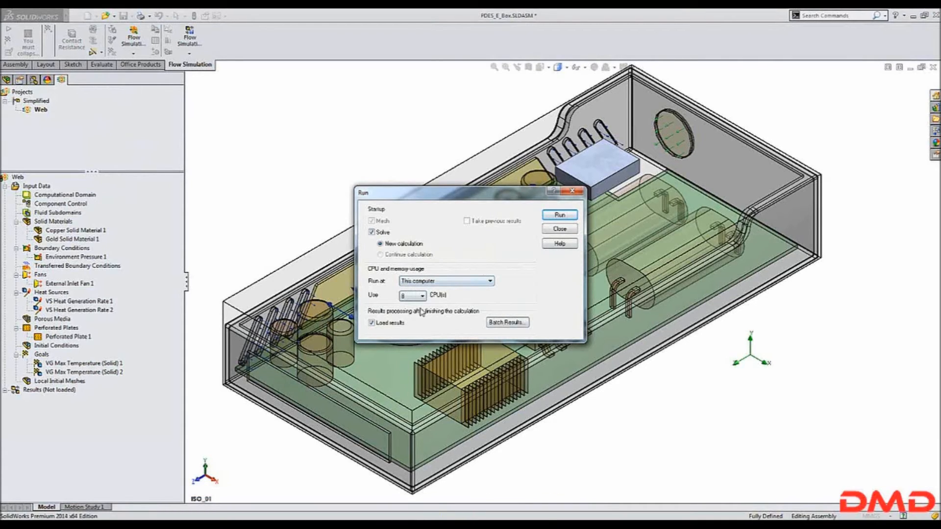
left_click(563, 217)
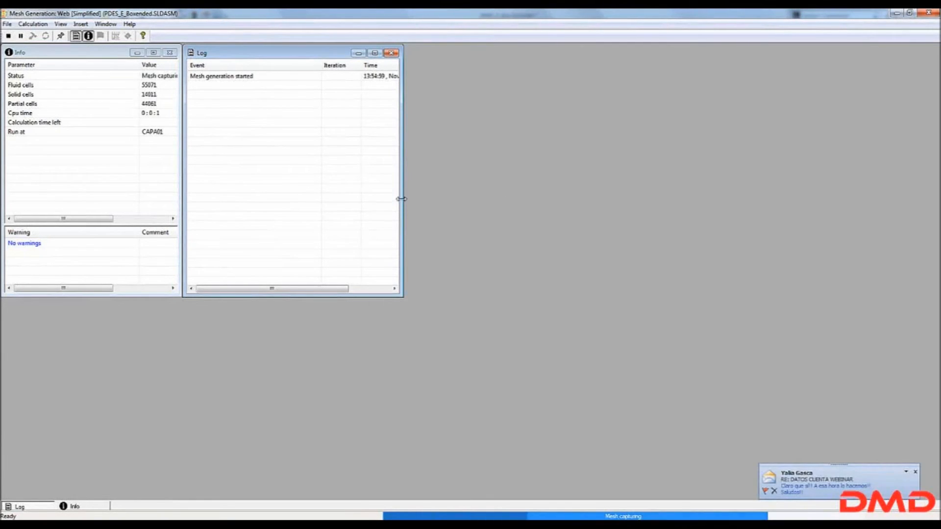
Step: Resize and reposition the solver's Info and Log windows side by side, making both wider and shorter
left_click_drag(401, 200, 430, 200)
left_click_drag(398, 295, 395, 244)
left_click_drag(172, 295, 172, 275)
left_click_drag(185, 221, 205, 221)
left_click_drag(307, 58, 351, 57)
left_click_drag(182, 162, 247, 162)
left_click_drag(474, 201, 518, 205)
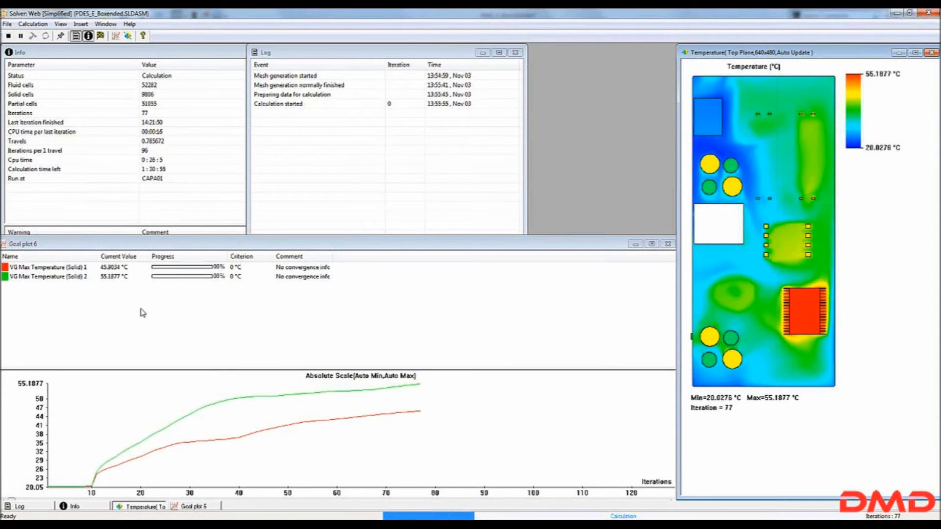
mouse_move(504, 525)
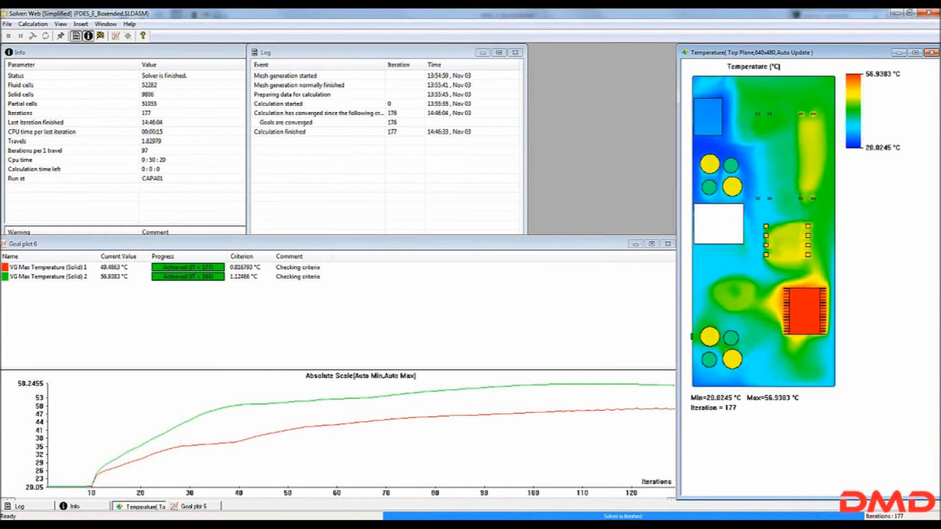
mouse_move(702, 525)
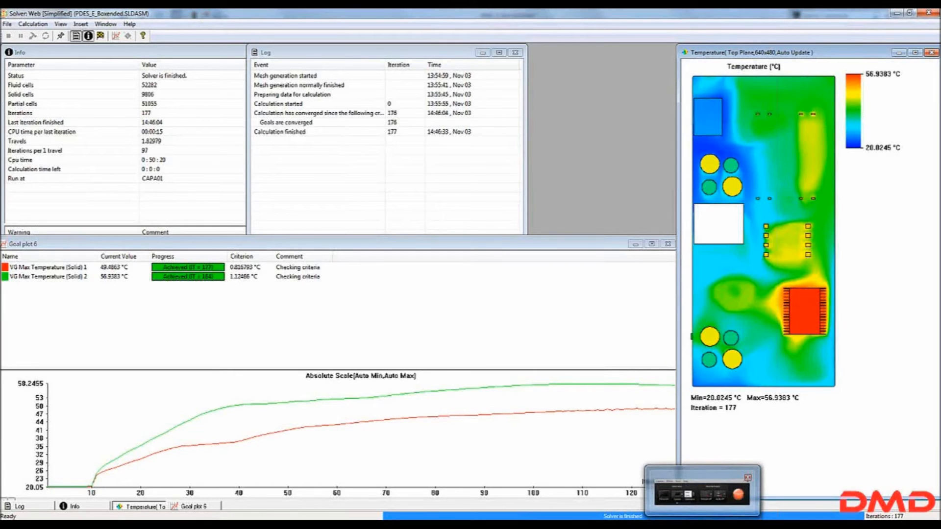
left_click(702, 525)
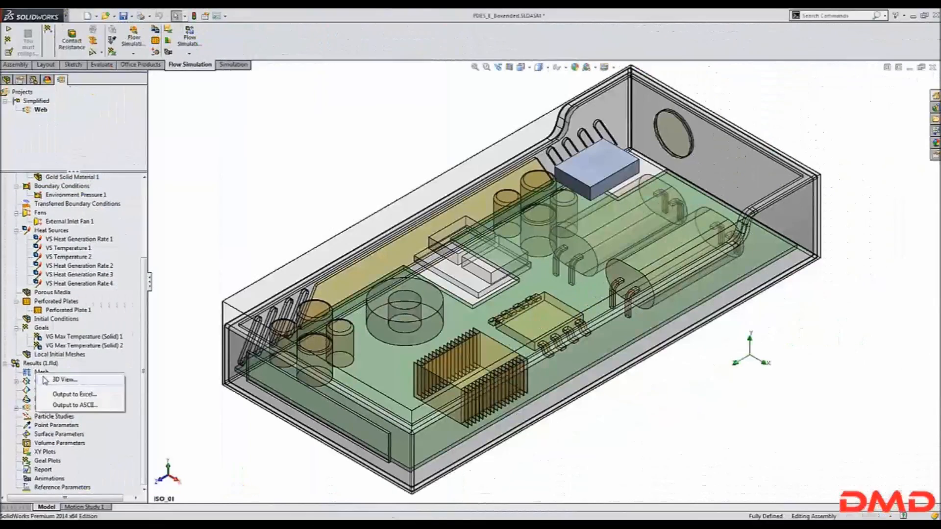
Step: Examine the mesh in a 3D view with all fluid cells displayed, and hide it again
left_click(128, 387)
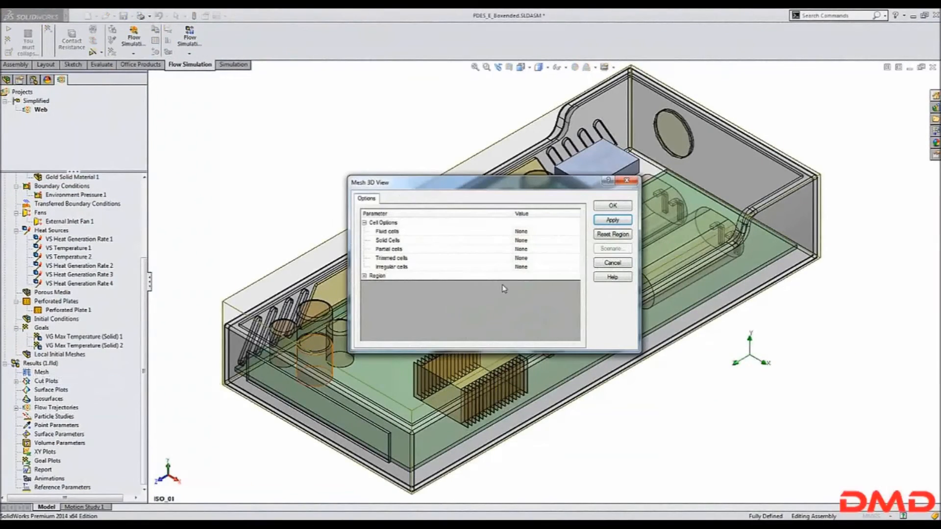
left_click(521, 231)
left_click(578, 231)
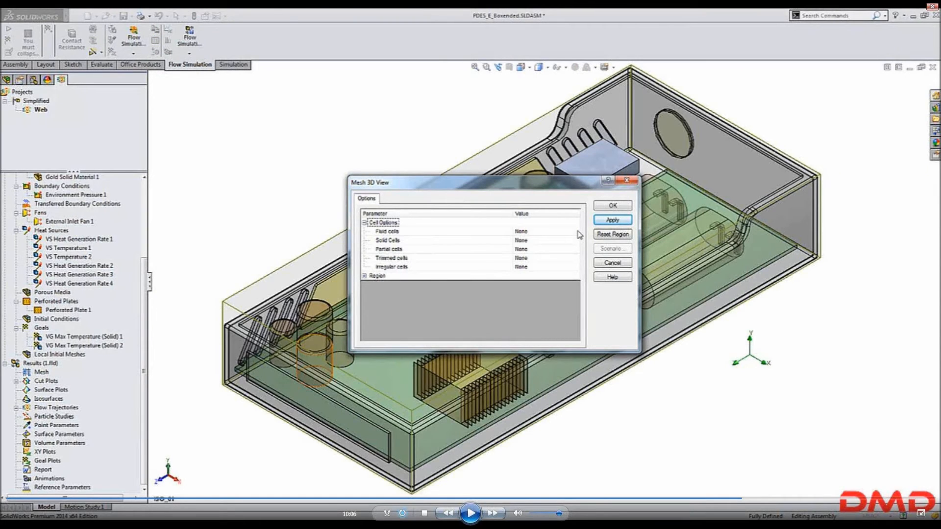
left_click(576, 231)
left_click(576, 232)
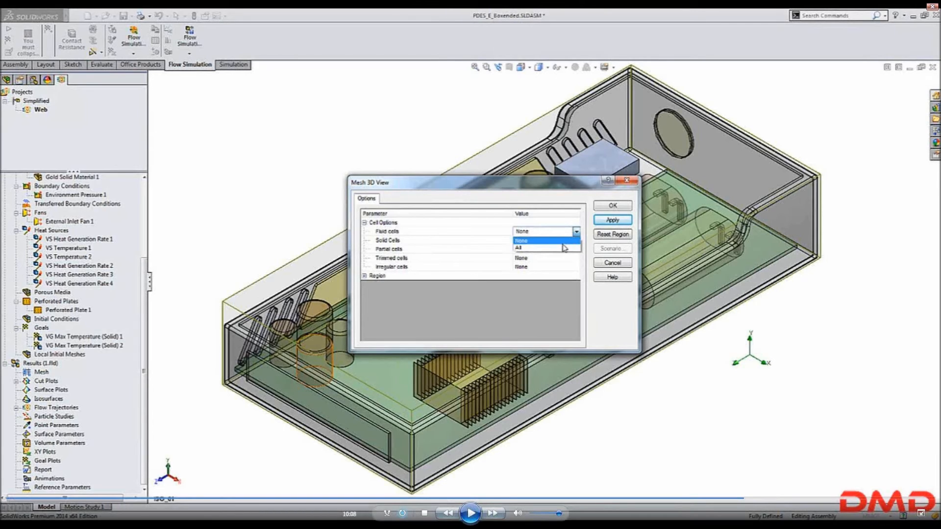
key("space")
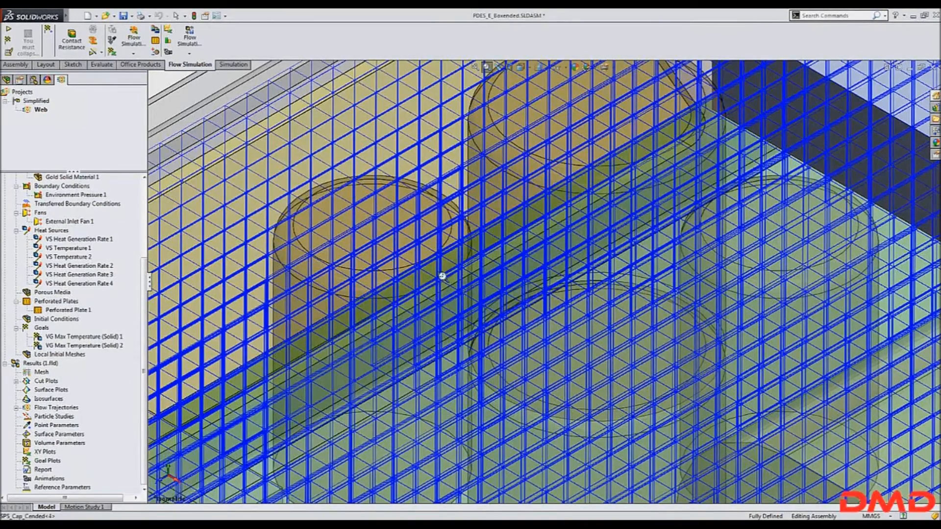
key("f")
key("Escape")
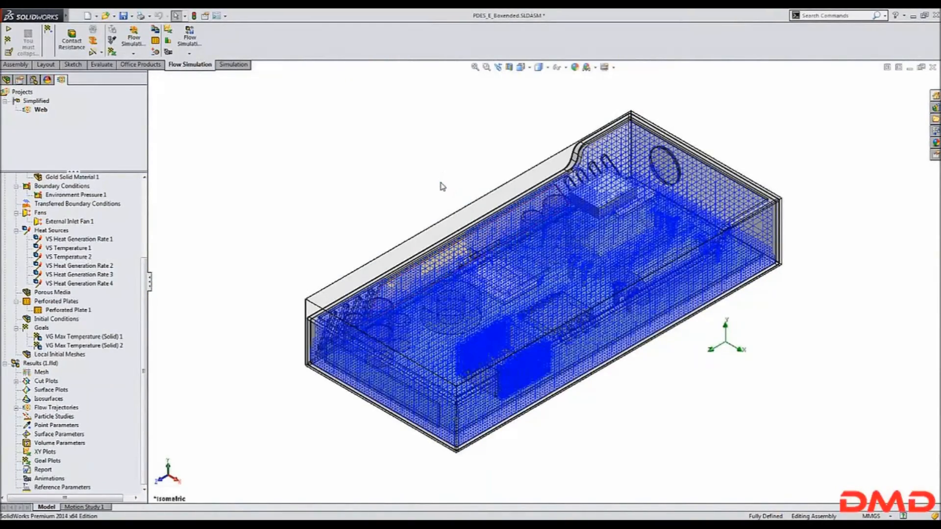
right_click(33, 374)
left_click(43, 389)
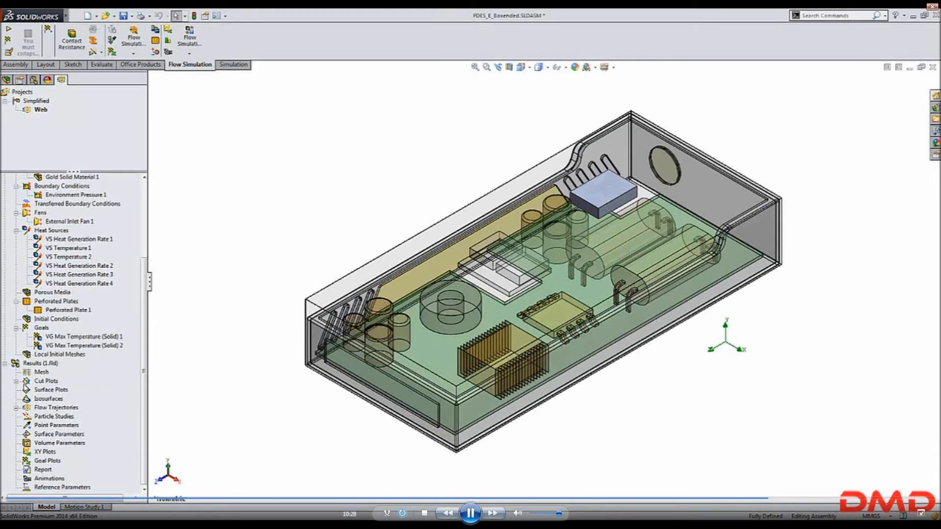
Step: Edit the existing temperature cut plot on the Top Plane to use 75 contour levels and display it
left_click(17, 381)
right_click(43, 390)
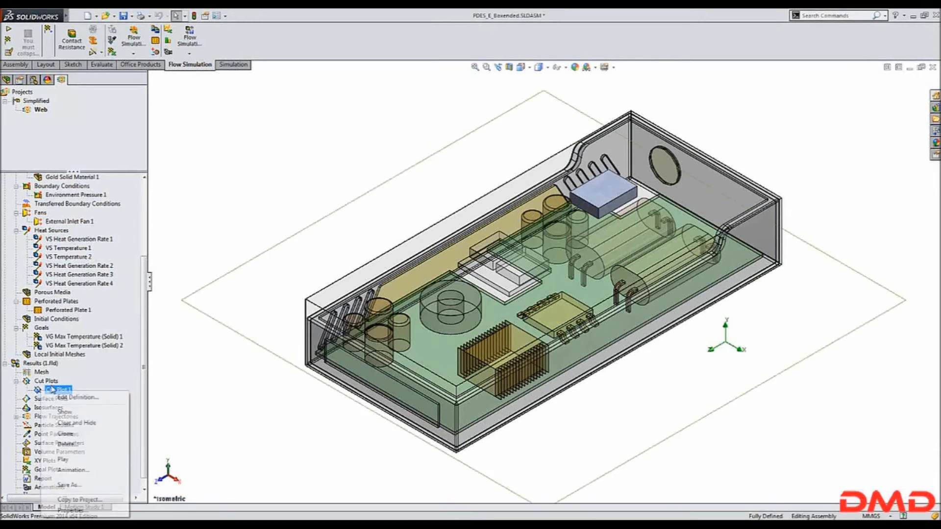
left_click(58, 400)
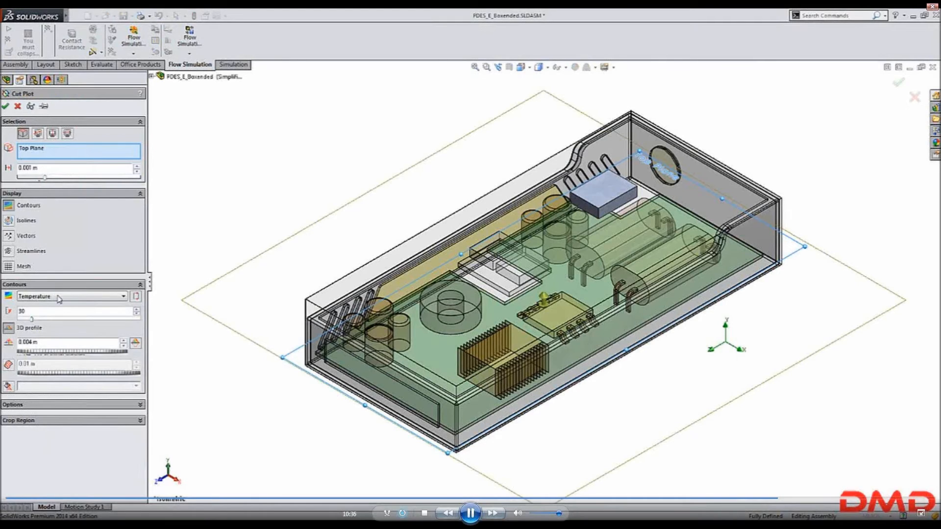
left_click_drag(37, 313, 9, 313)
type("75")
key("space")
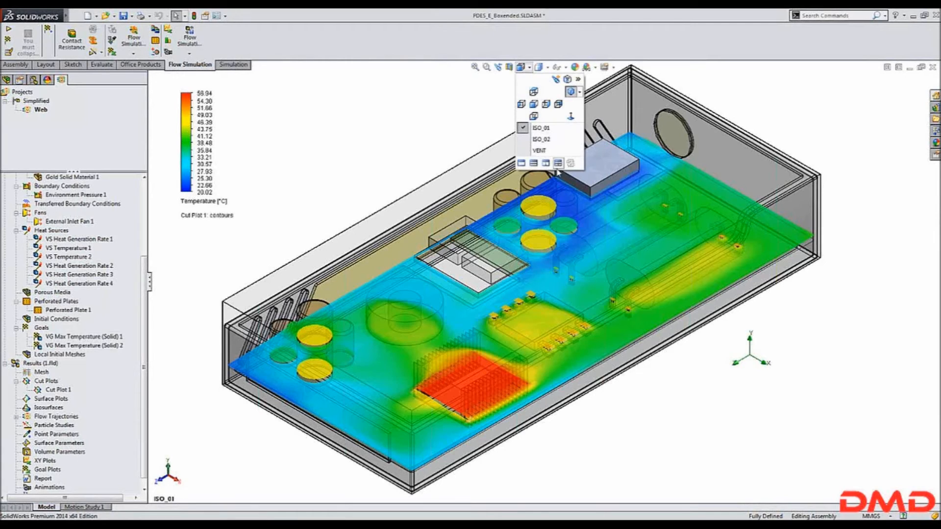
Step: Split the display into four views and show the temperature cut plot in the Trimetric view
left_click(557, 164)
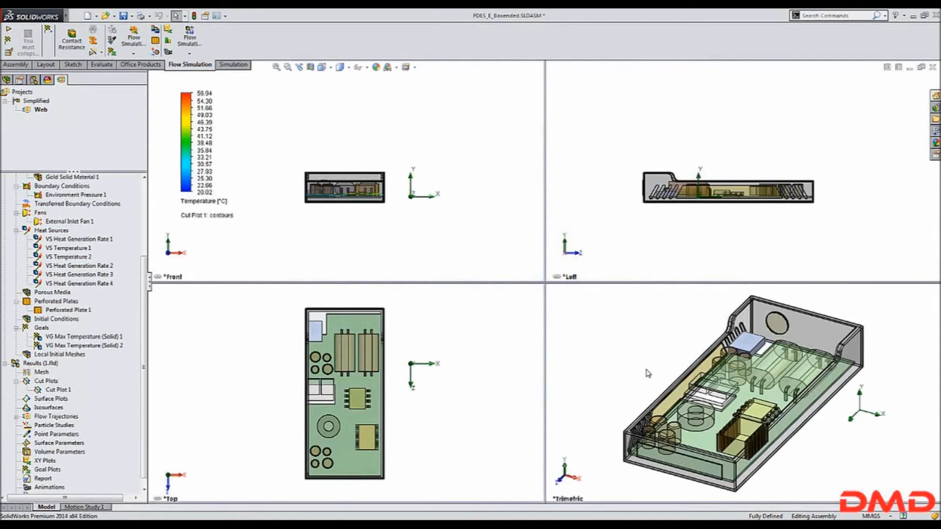
left_click(648, 374)
left_click(51, 390)
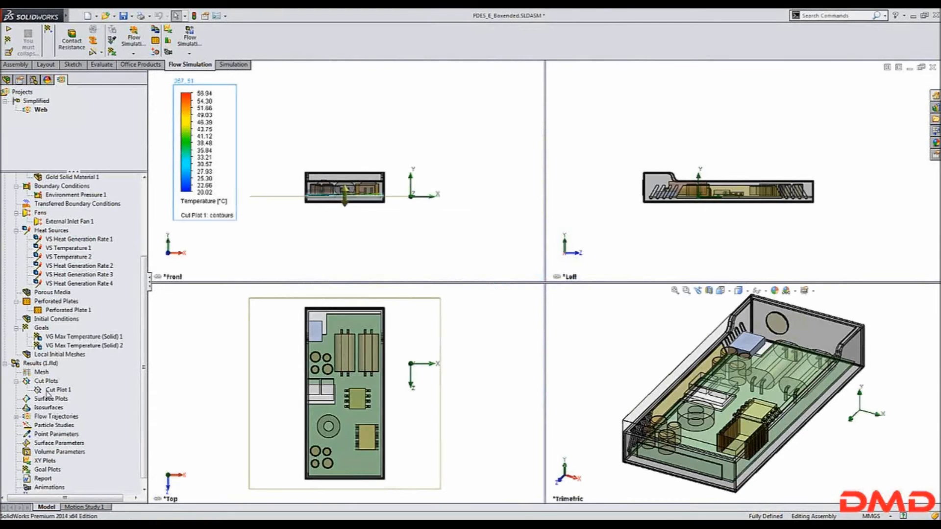
right_click(51, 390)
left_click(67, 415)
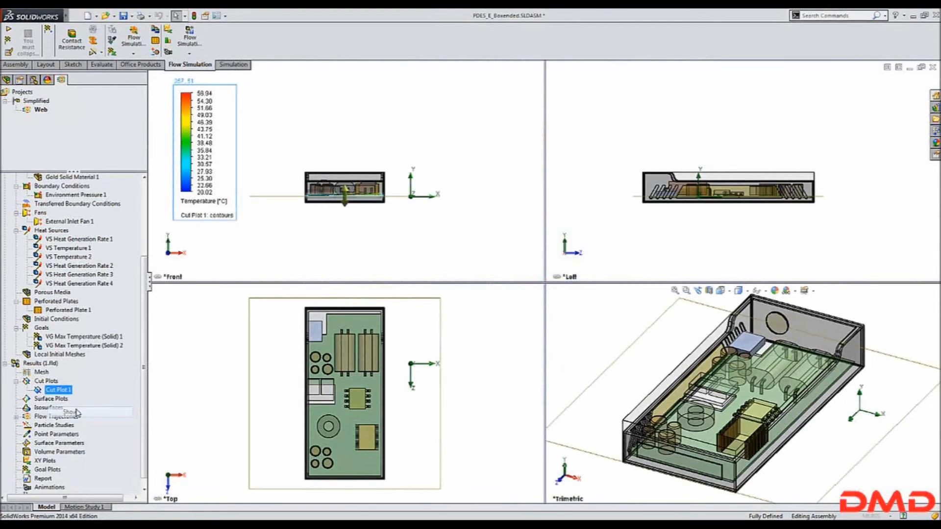
Step: Show the temperature cut plot in the Top view as well
left_click(471, 361)
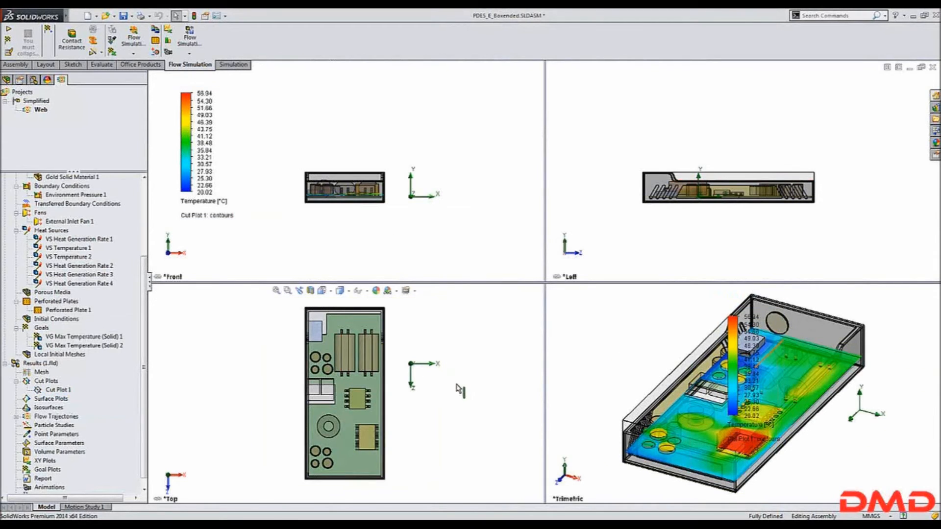
left_click(57, 390)
right_click(58, 390)
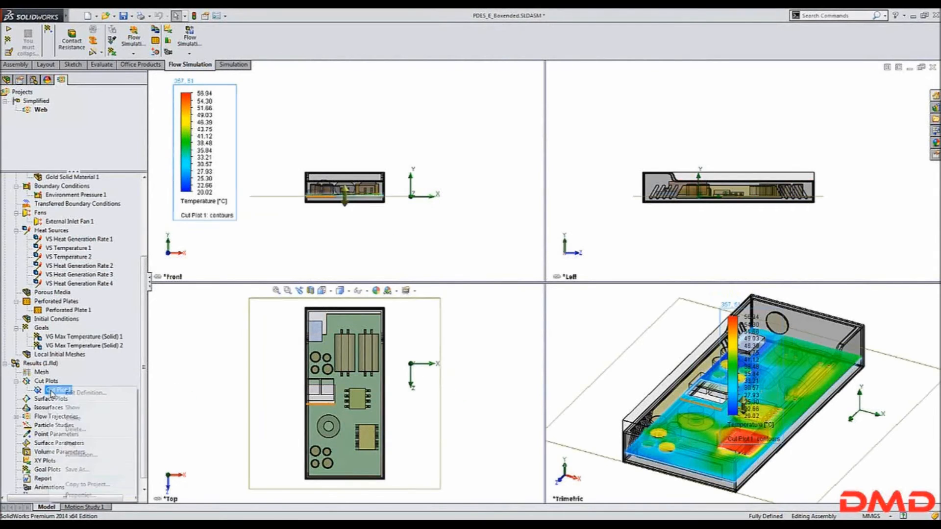
left_click(61, 407)
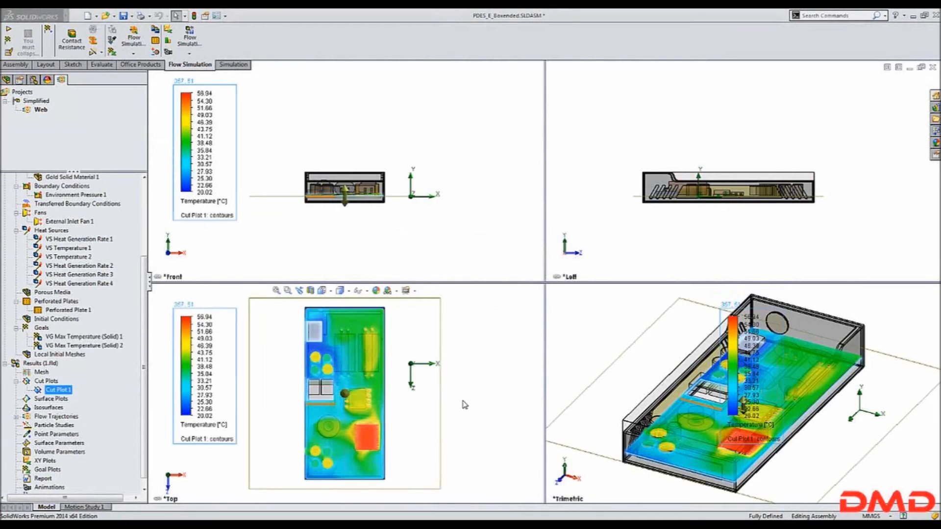
Step: Show the existing flow trajectories in the Front view
left_click(426, 236)
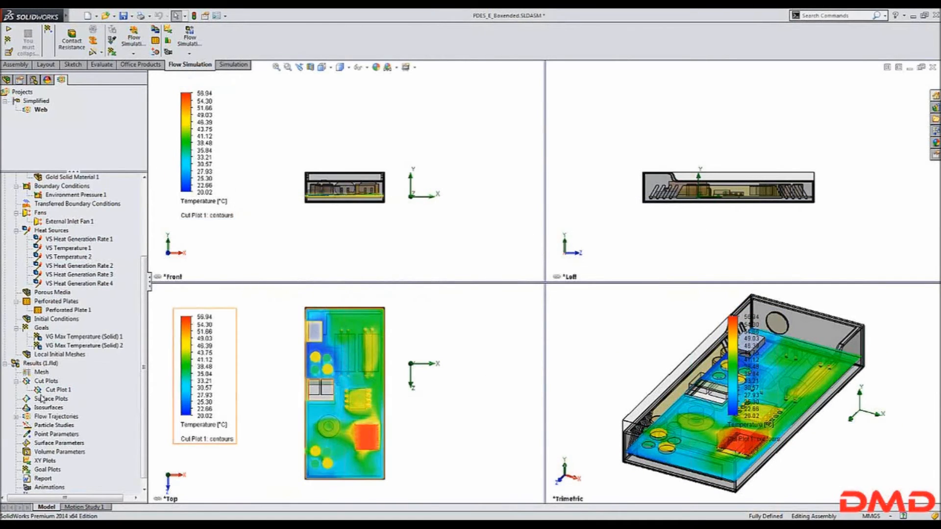
left_click(16, 417)
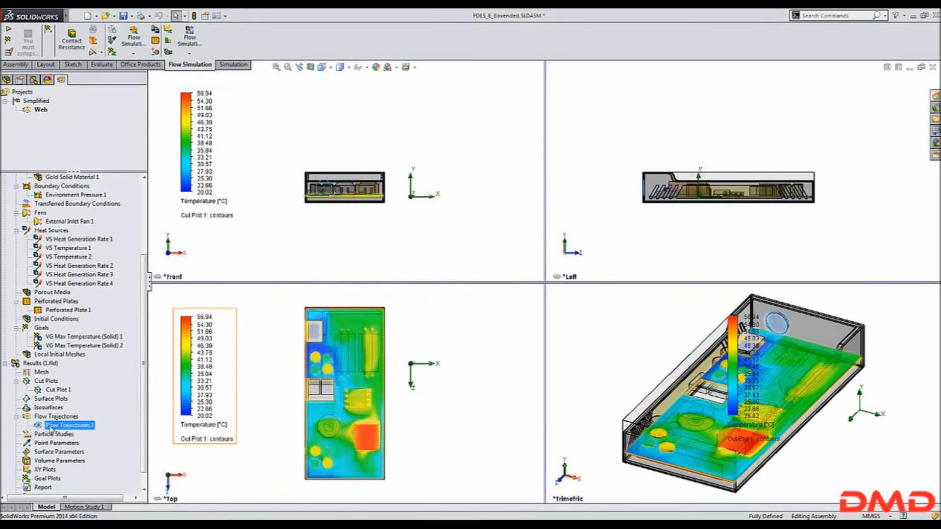
right_click(43, 426)
left_click(67, 310)
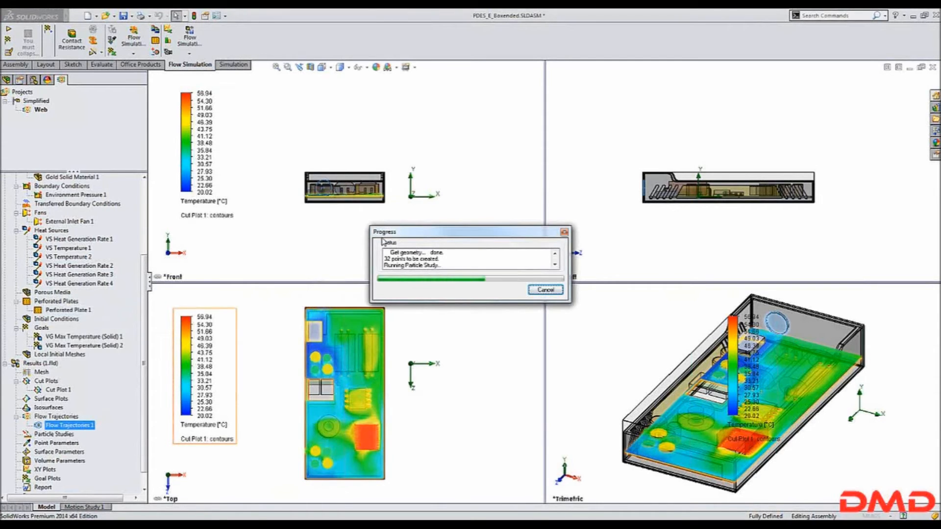
left_click(348, 230)
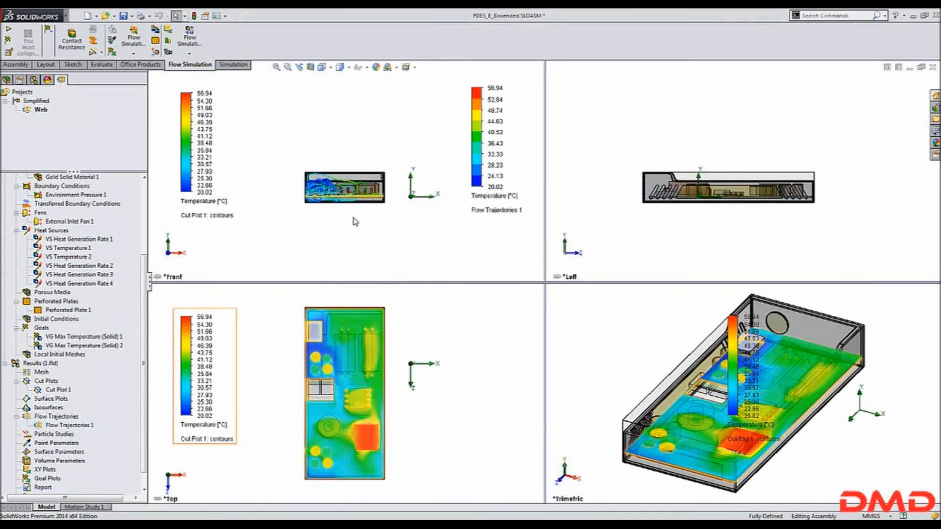
Step: Show the flow trajectories in the Left view
left_click(636, 223)
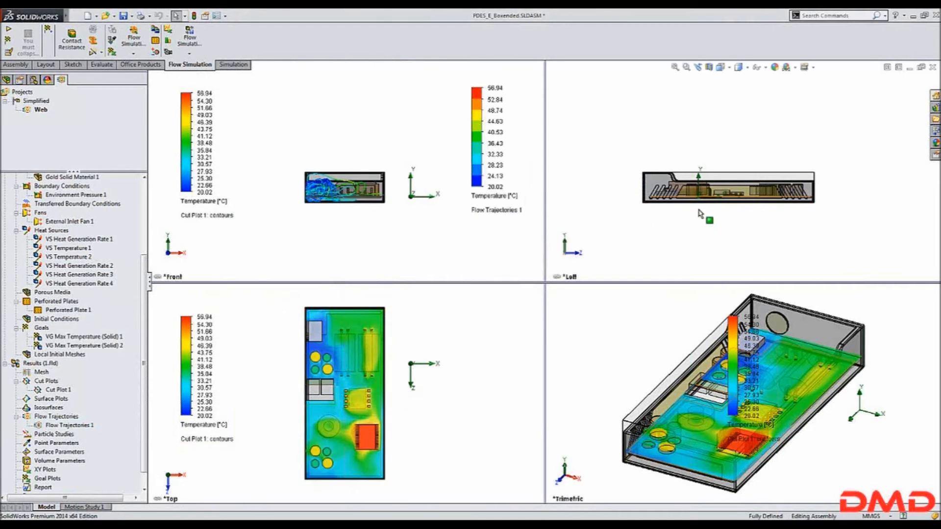
scroll(734, 187, "down", 2)
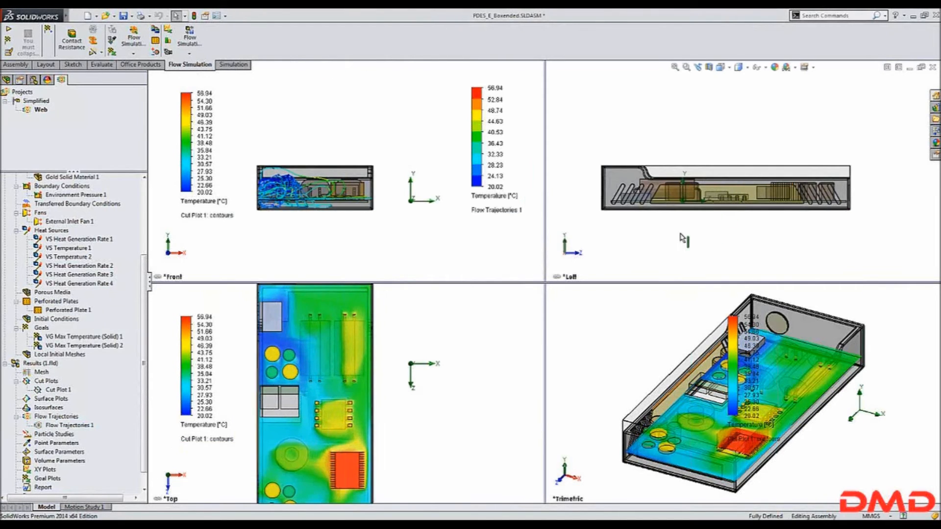
right_click(61, 426)
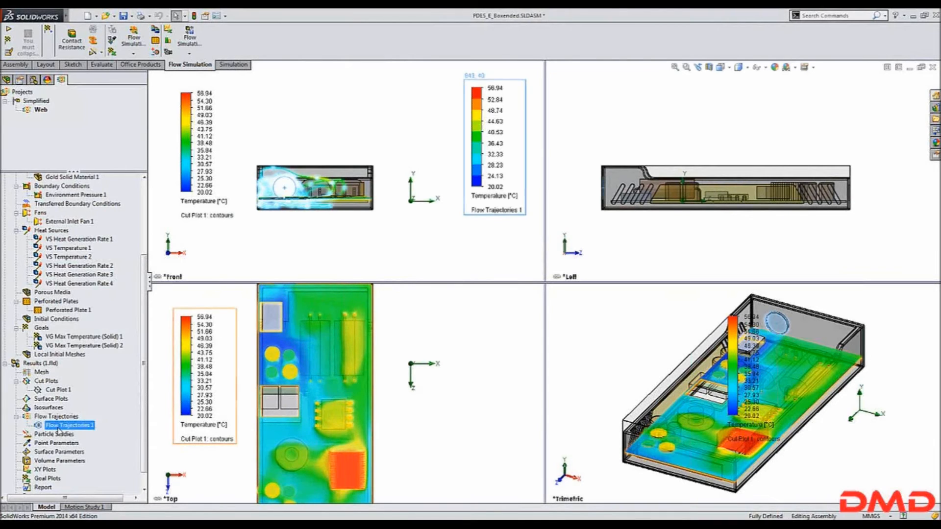
left_click(84, 311)
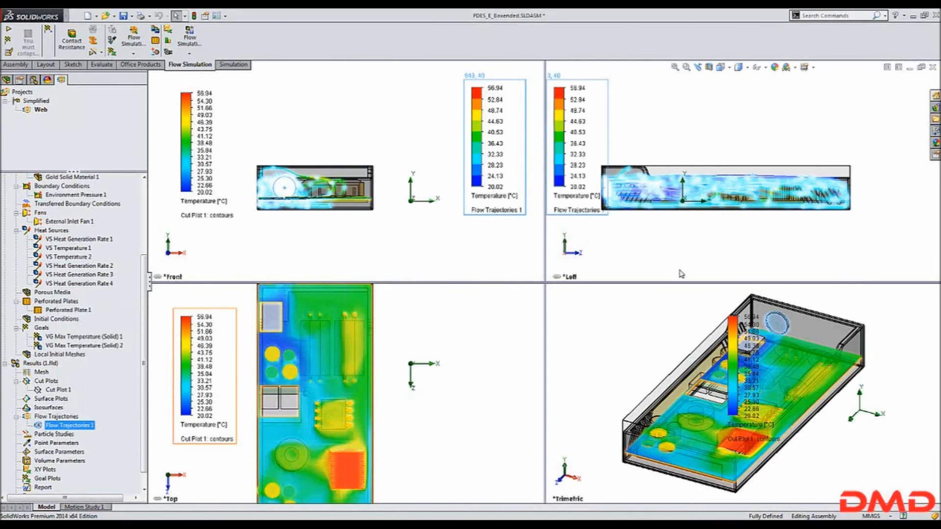
left_click(764, 246)
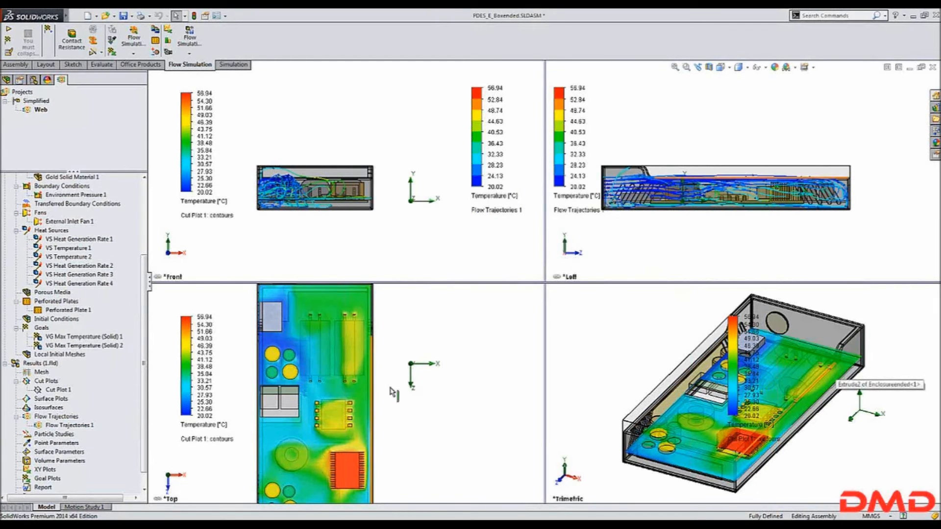
Step: Insert a goal plot of both VG Max Temperature (Solid) goals against iterations and show its results table
scroll(98, 441, "down", 1)
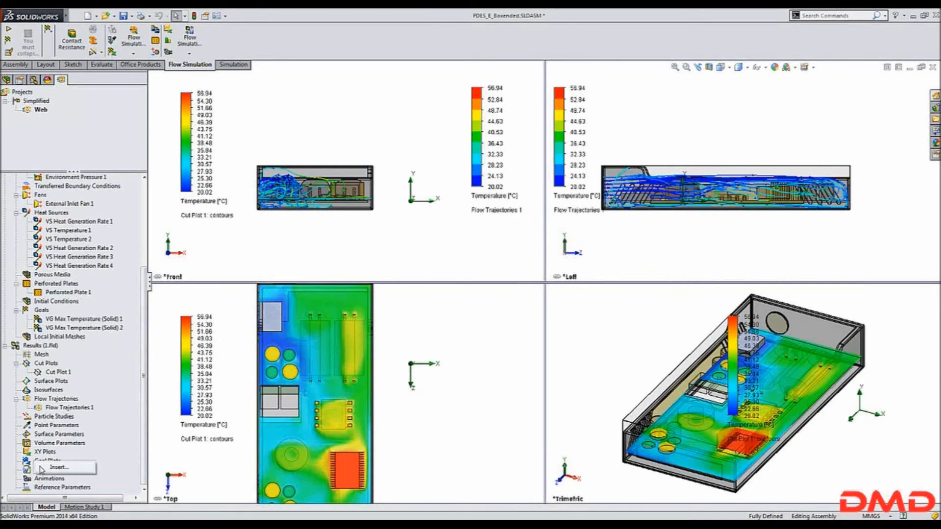
double_click(40, 463)
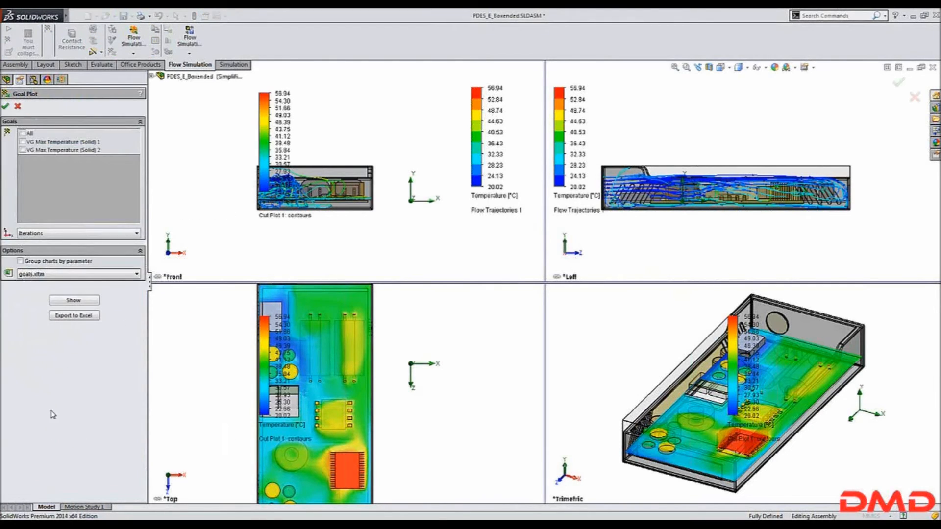
left_click(23, 141)
left_click(22, 151)
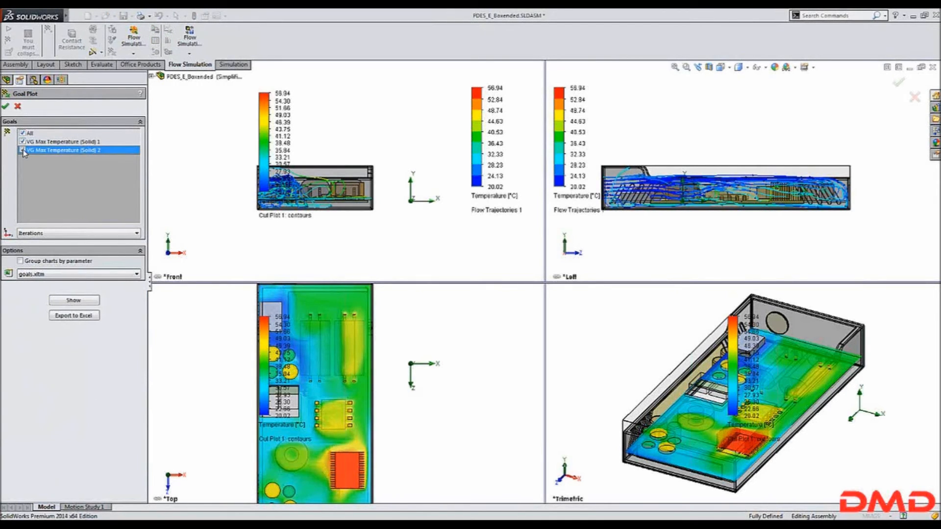
left_click(73, 300)
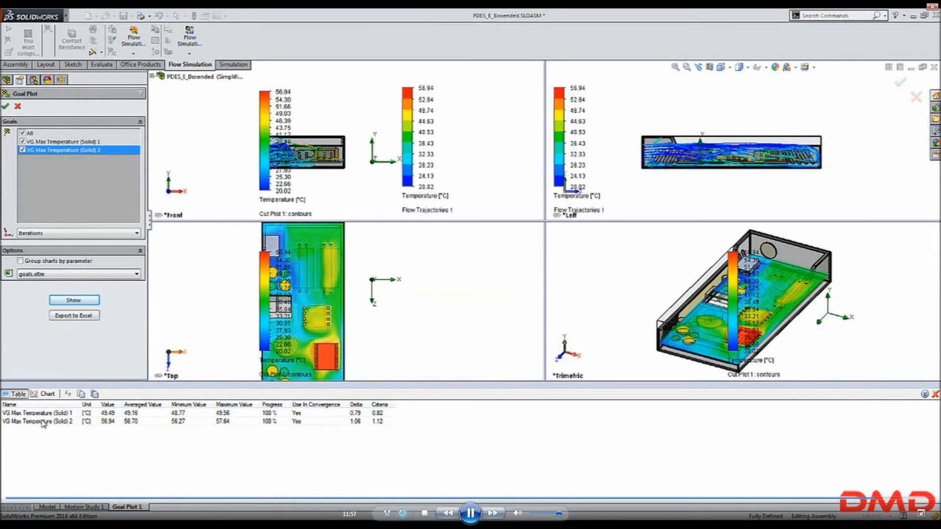
Step: Display the goal results as charts and export them to Excel
left_click(51, 394)
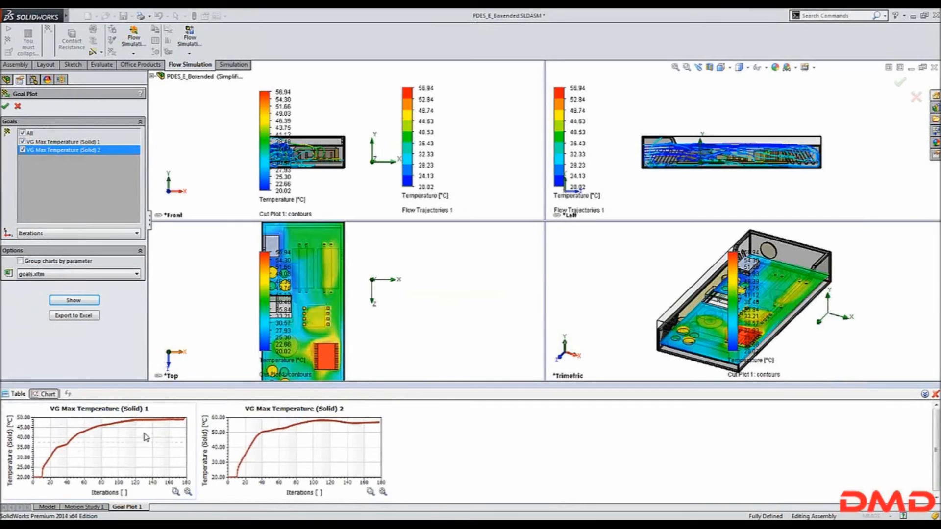
left_click(66, 315)
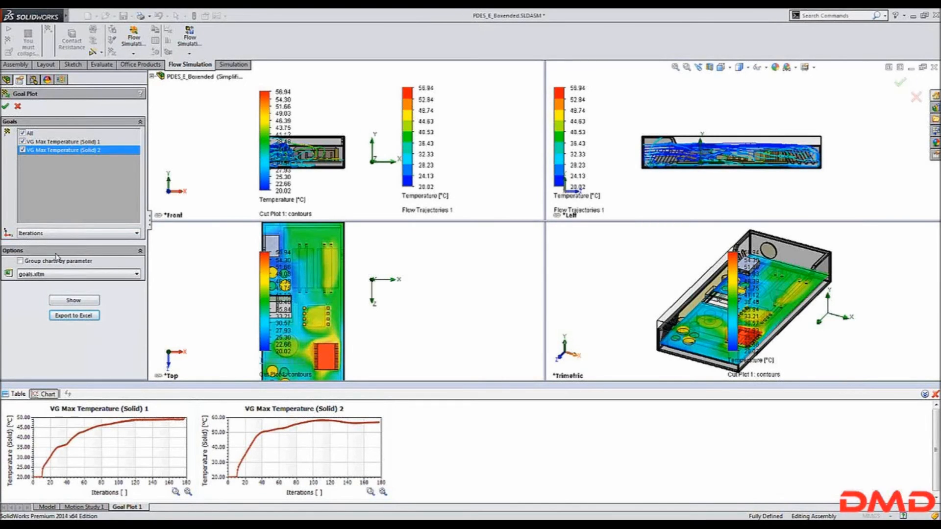
Step: Set the goal plot to group charts by parameter with the goals.xltm template, and accept it from the table display
left_click(21, 261)
left_click(30, 274)
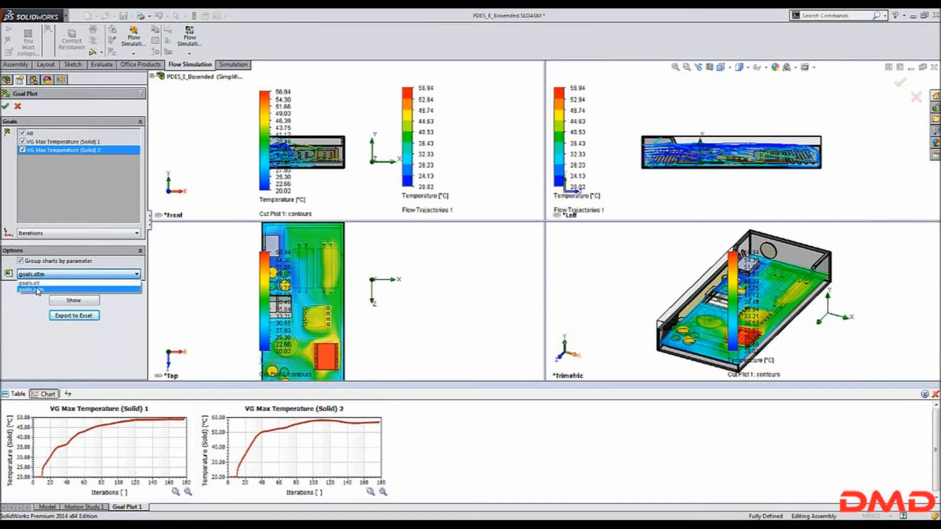
left_click(27, 289)
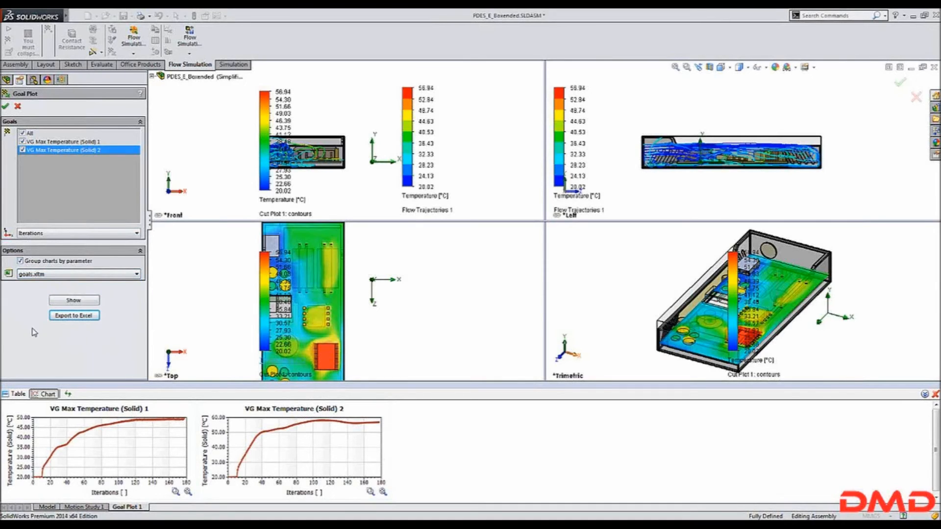
left_click(11, 394)
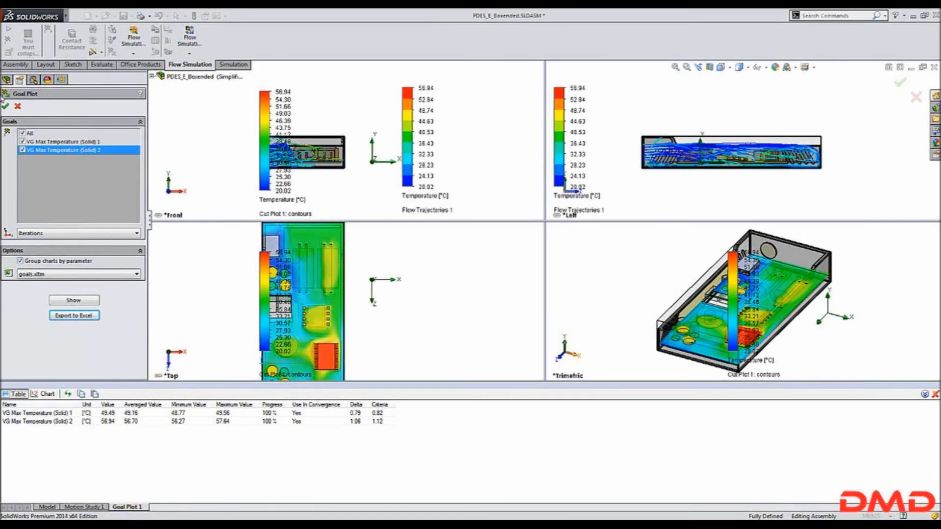
left_click(6, 107)
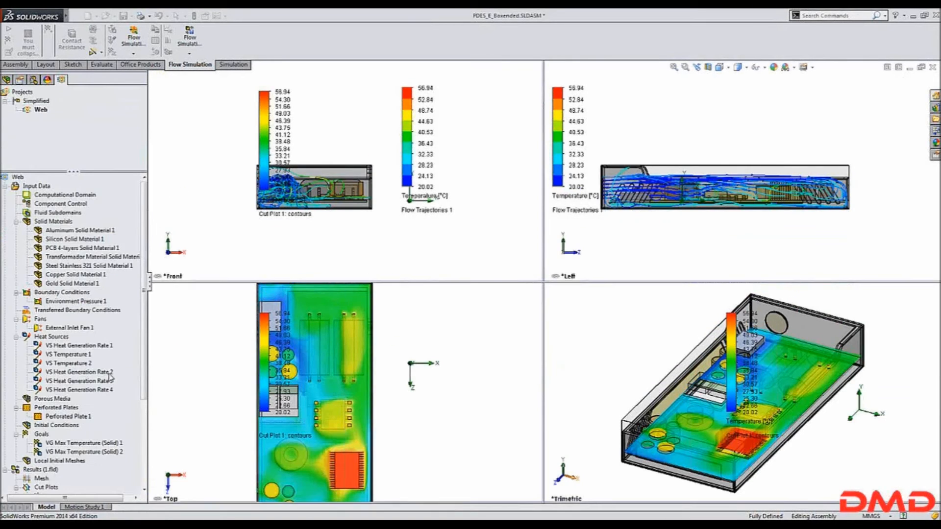
left_click_drag(145, 397, 157, 466)
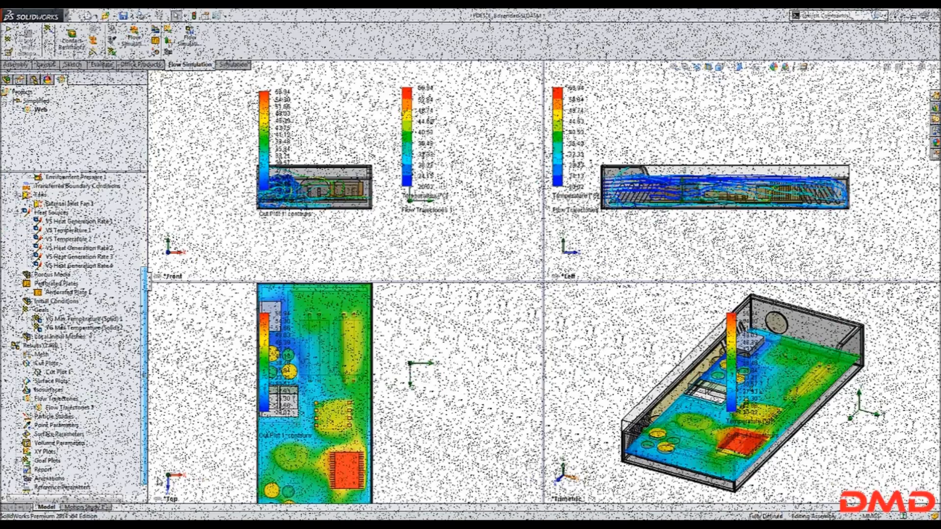